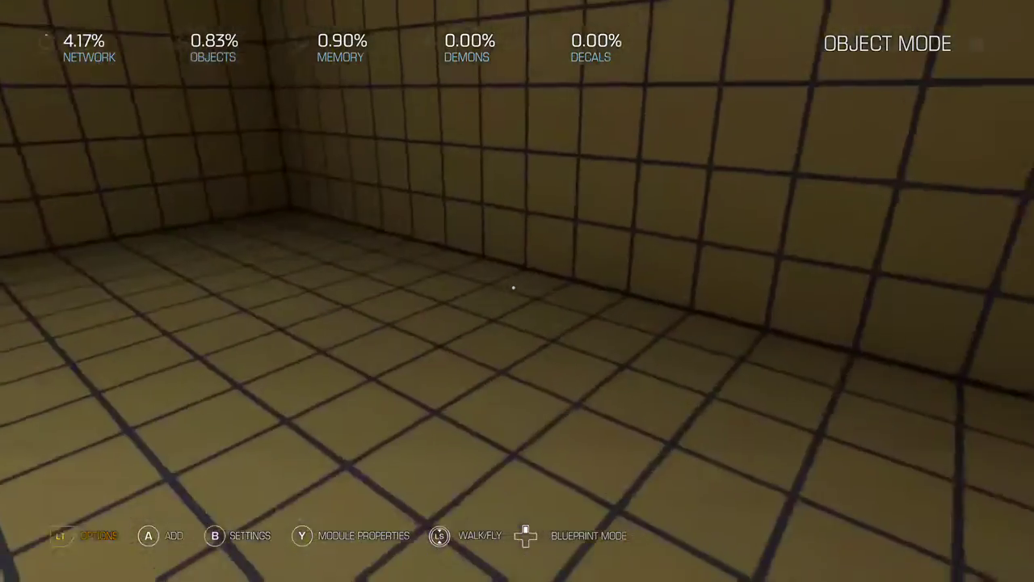
Add a Blocking Box from the Volumes category, square it up with the floor grid and place it on the floor.
key(a)
key(q)
key(q)
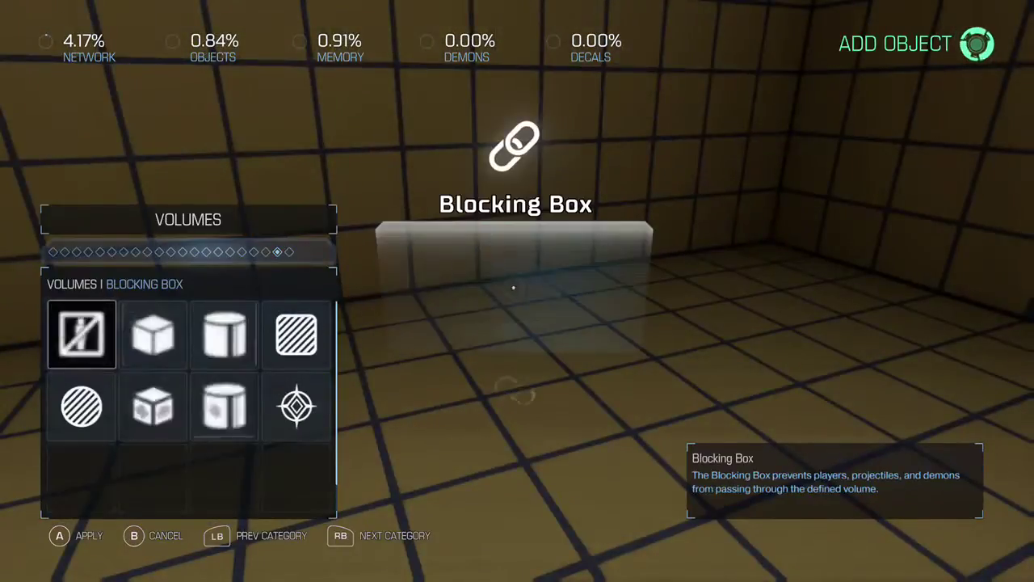
key(a)
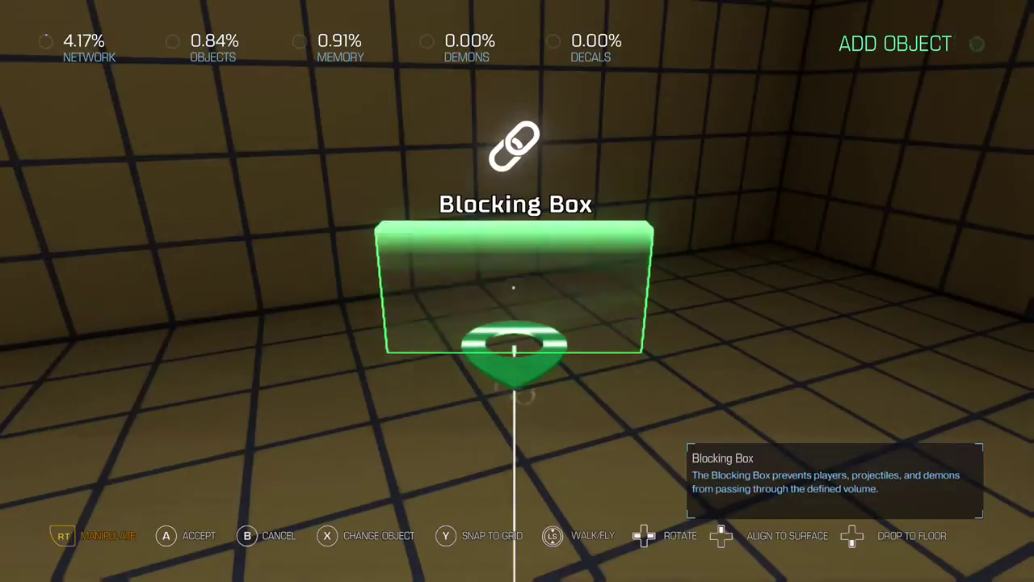
key(Right)
key(Right)
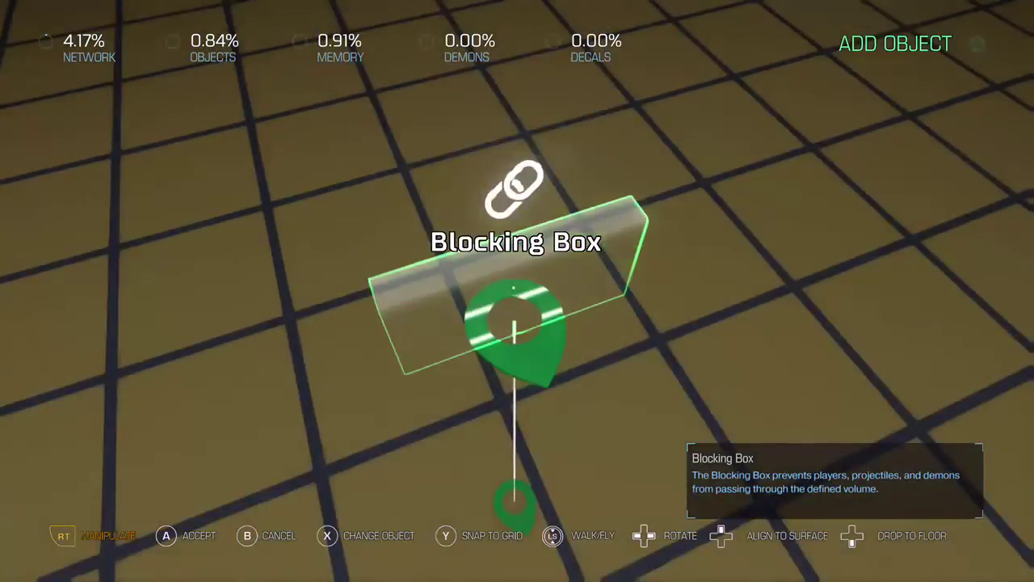
key(Up)
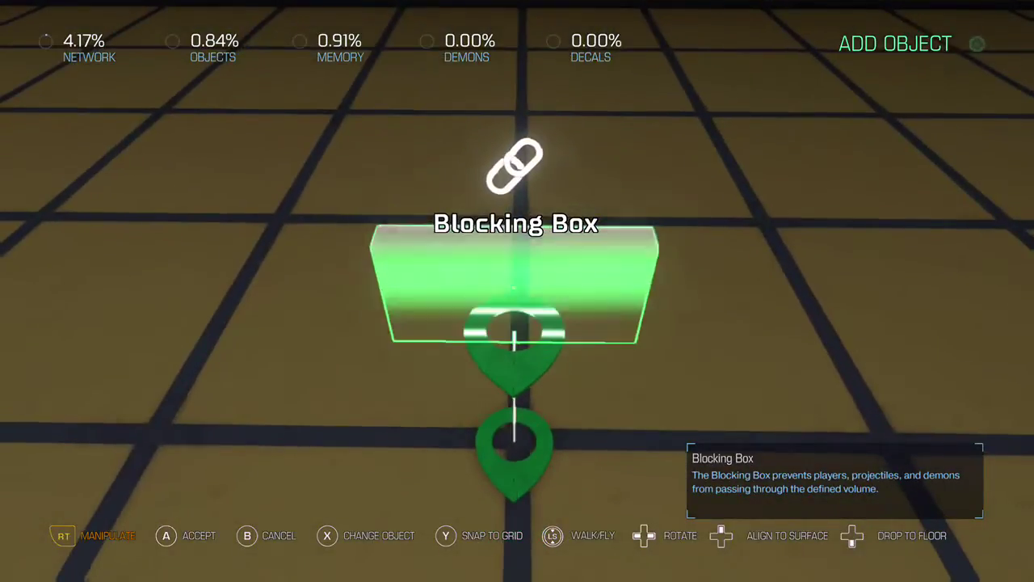
key(a)
key(b)
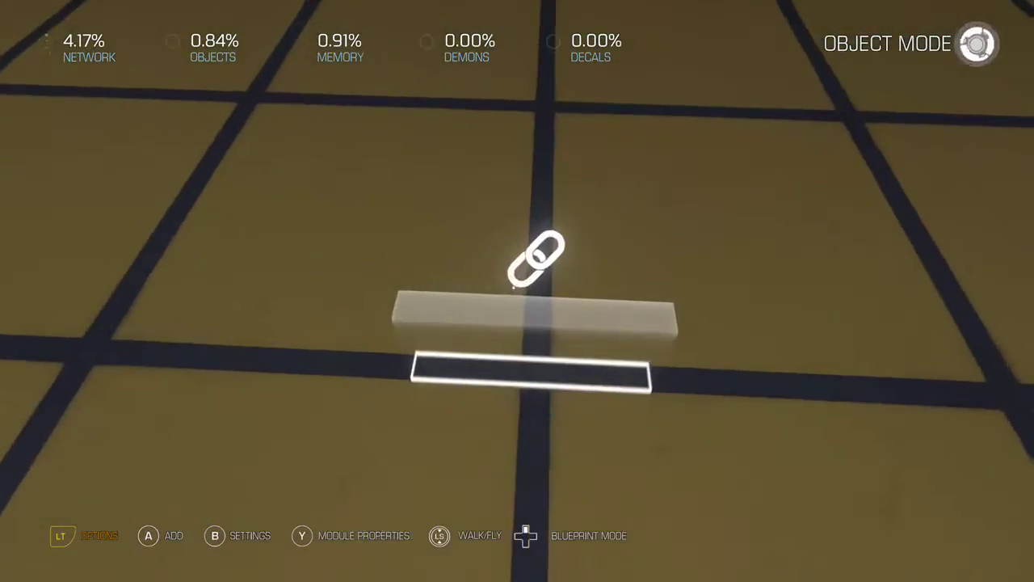
Set the Blocking Box's depth to 25 in its size properties.
key(y)
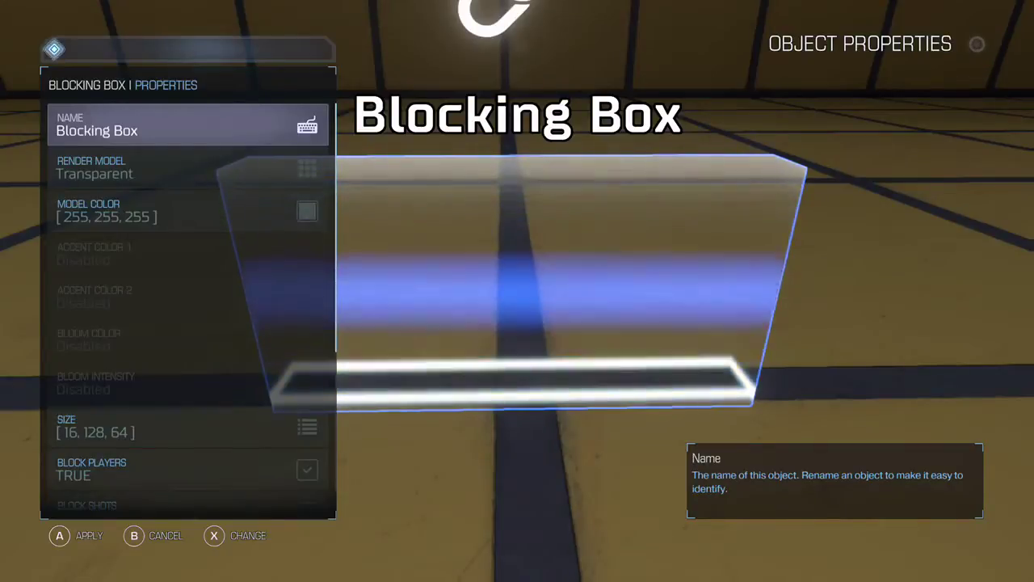
key(Down)
key(Down)
key(Down)
key(Down)
key(Down)
key(Down)
key(Down)
key(Return)
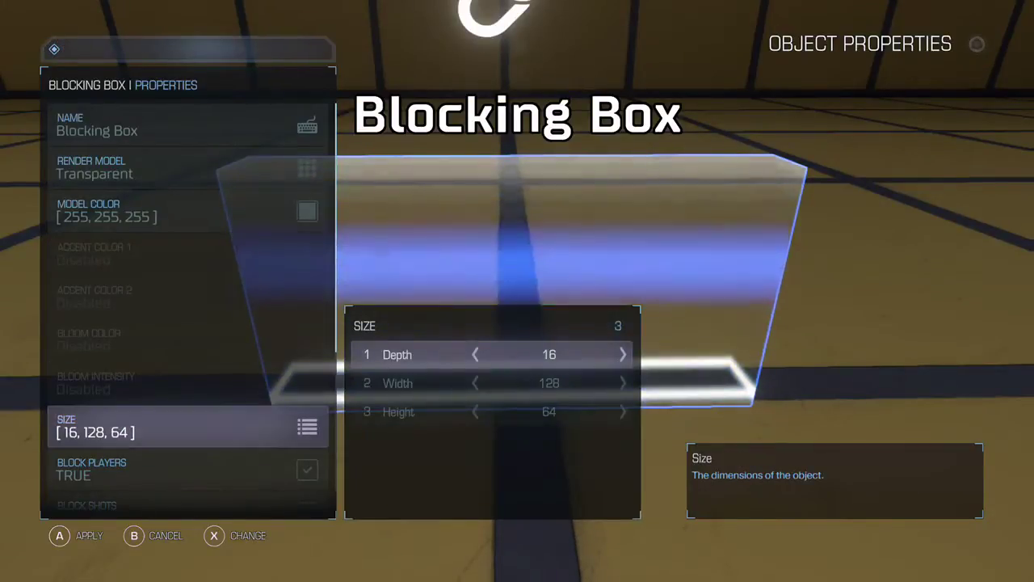
key(Right)
key(Right)
key(Right)
key(Right)
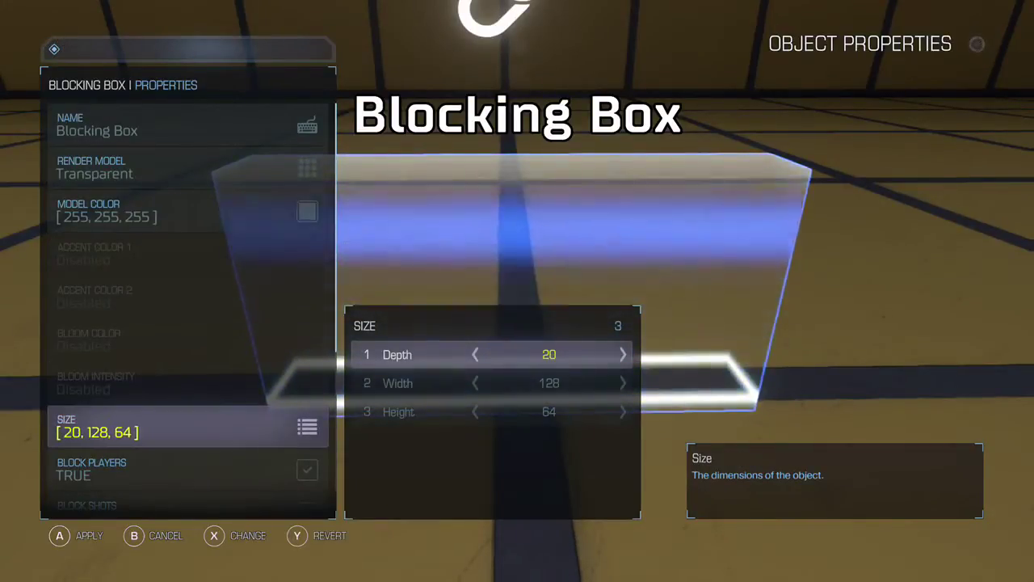
key(Right)
key(Right)
key(Right)
key(Right)
key(Right)
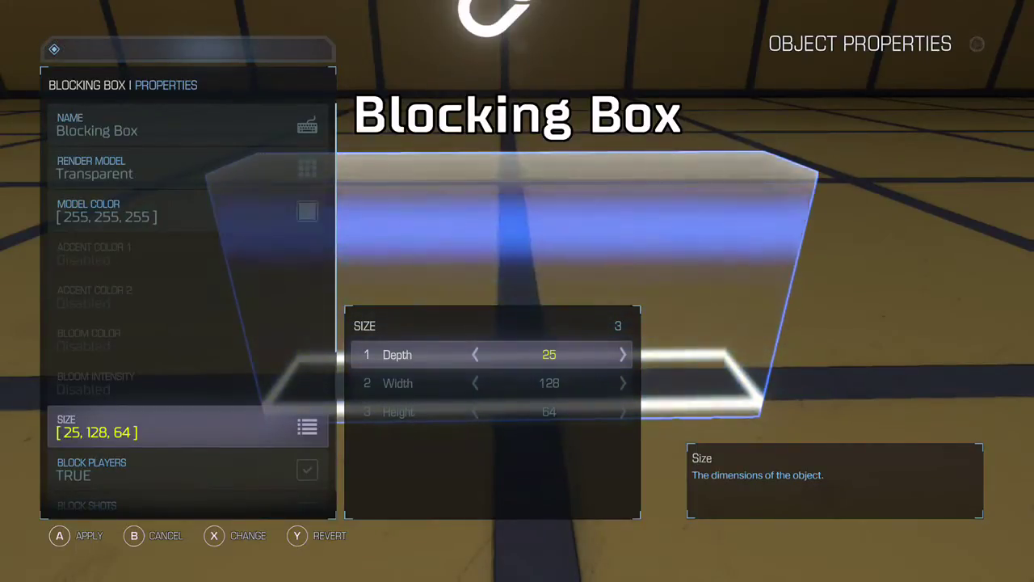
Set the Blocking Box's width to 2000.
key(Down)
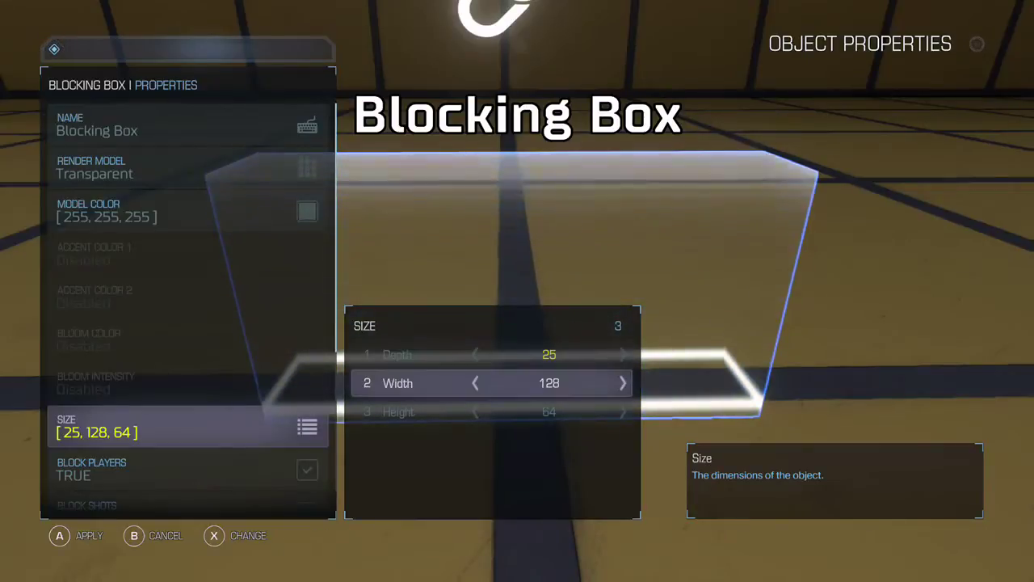
key(x)
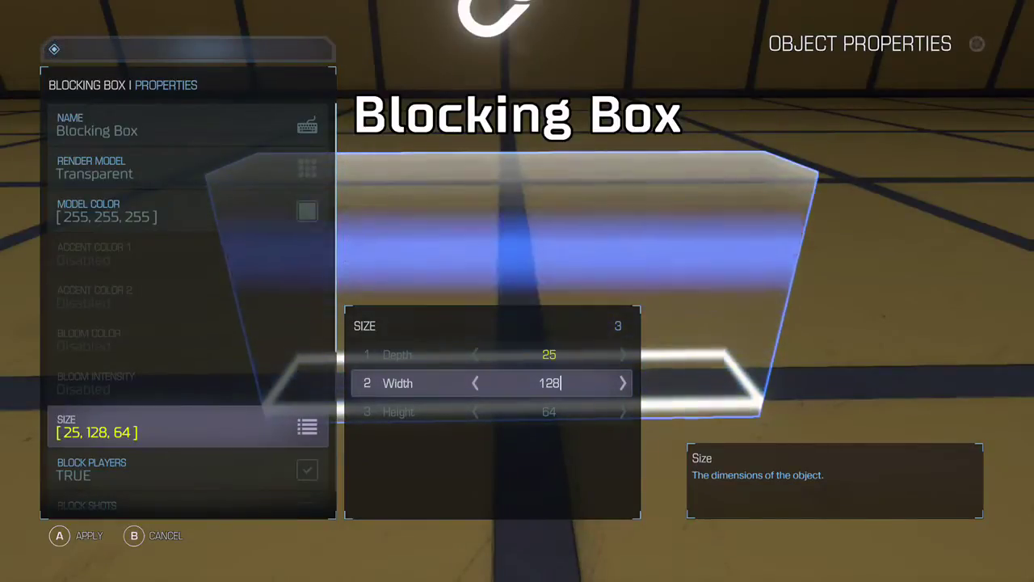
key(BackSpace)
key(BackSpace)
key(BackSpace)
text(2000)
key(Return)
Set the Blocking Box's height to 2000 and leave its properties.
key(Down)
key(x)
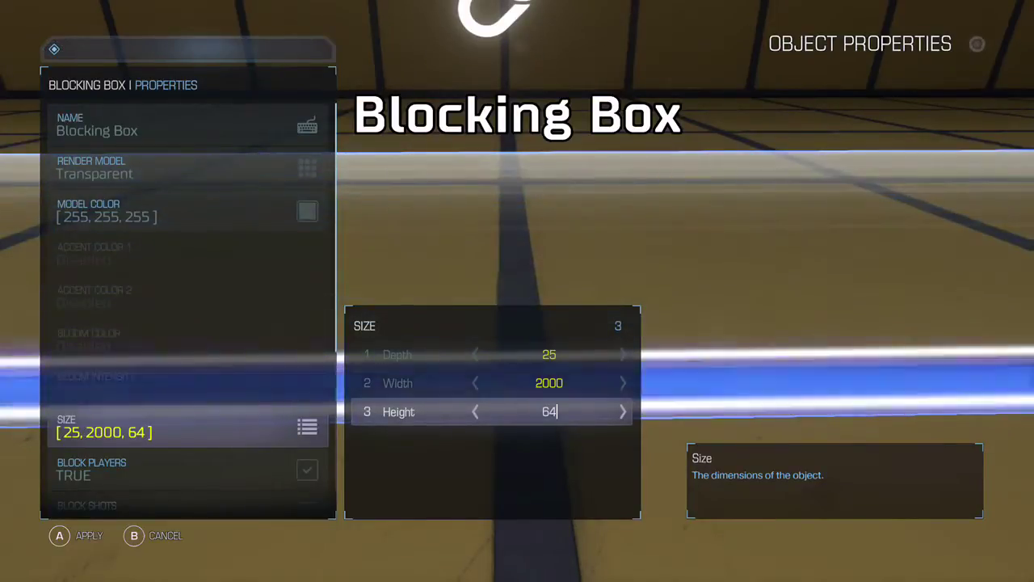
key(BackSpace)
key(BackSpace)
text(2000)
key(Return)
key(Escape)
key(Escape)
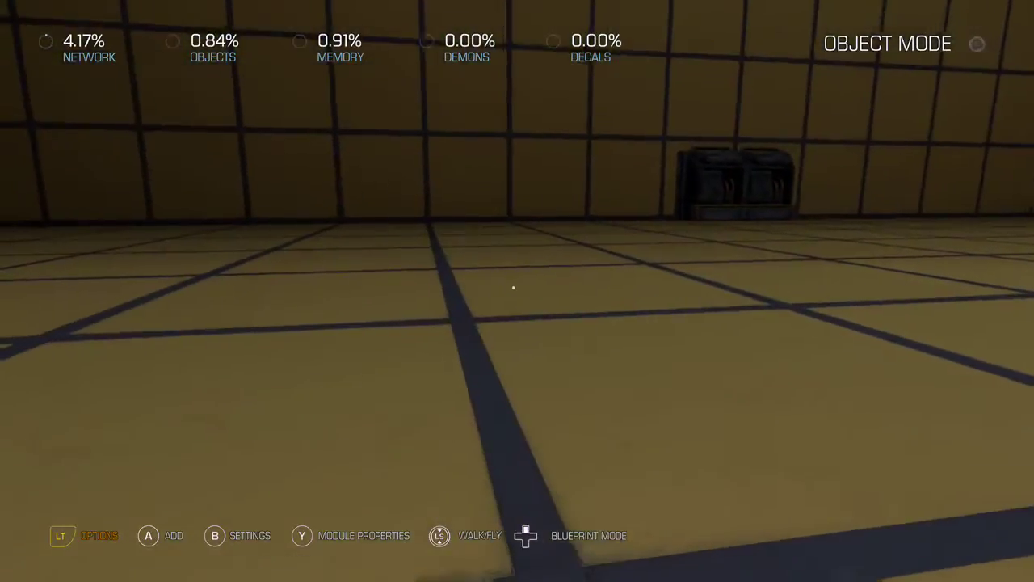
Try out larger grid sizes such as 14 and 24 in the editor settings, and return the grid size to 5.
key(y)
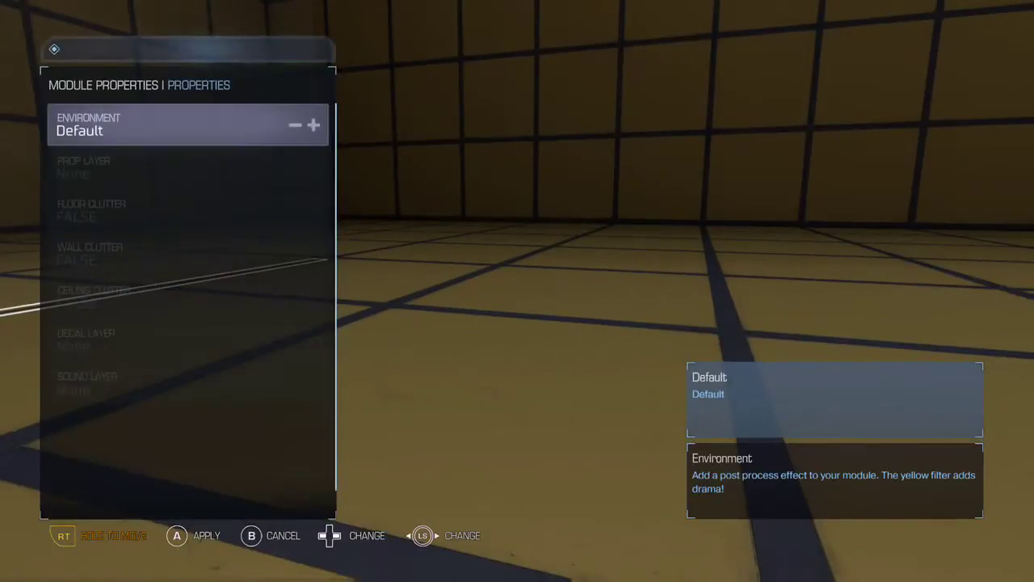
key(b)
key(b)
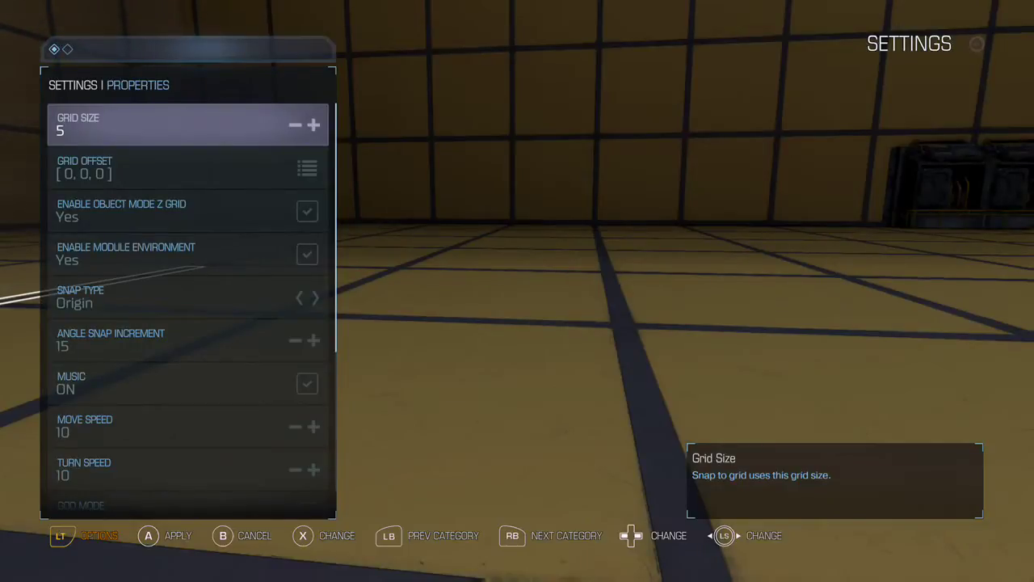
key(Right)
key(Right)
key(Right)
key(Right)
key(Right)
key(Right)
key(Right)
key(Right)
key(Right)
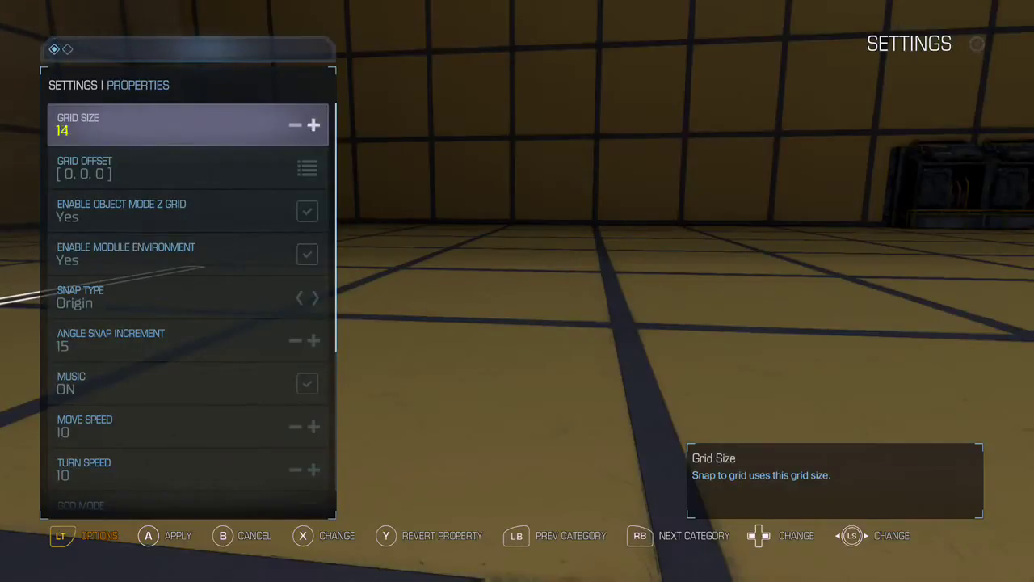
key(Right)
key(Right)
key(Right)
key(Right)
key(Right)
key(Right)
key(Right)
key(Right)
key(Right)
key(Right)
key(Right)
key(Left)
key(Left)
key(Left)
key(Left)
key(Left)
key(Left)
key(Left)
key(Left)
key(Left)
key(Left)
key(Left)
key(Left)
key(Left)
key(Left)
key(Left)
key(Left)
key(Left)
key(Left)
key(Left)
key(Left)
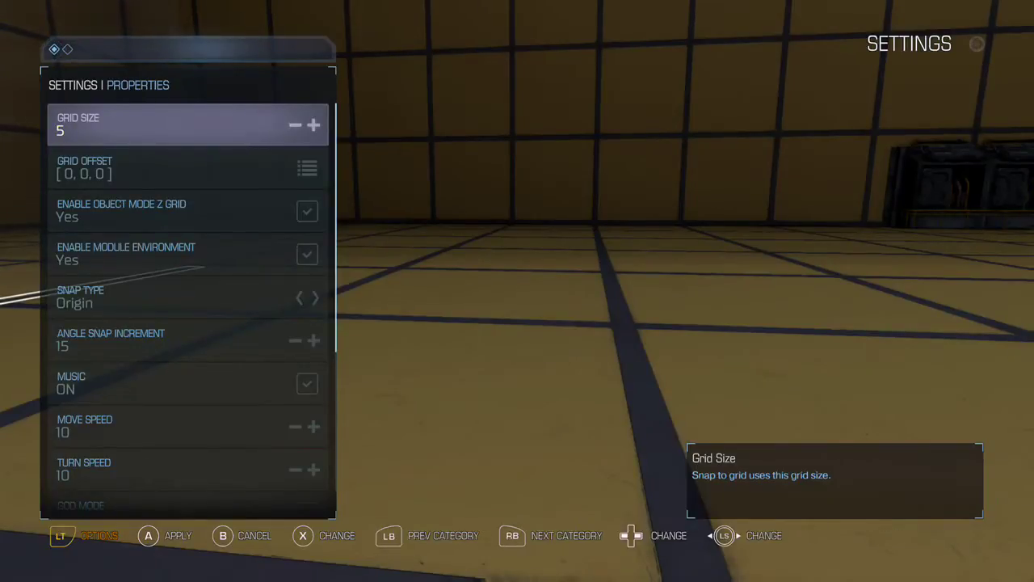
key(Right)
key(Right)
key(Right)
key(Right)
key(Right)
key(Right)
key(Right)
key(Right)
key(Right)
key(Right)
key(Right)
key(Right)
key(Right)
key(Right)
key(Right)
key(Right)
key(Right)
key(Right)
key(Right)
key(Right)
key(Left)
key(Left)
key(Left)
key(Left)
key(Left)
key(Left)
key(Left)
key(Left)
key(Left)
key(Left)
key(Left)
key(Left)
key(Left)
key(Left)
key(Left)
key(Left)
key(Left)
key(Left)
key(Left)
key(Left)
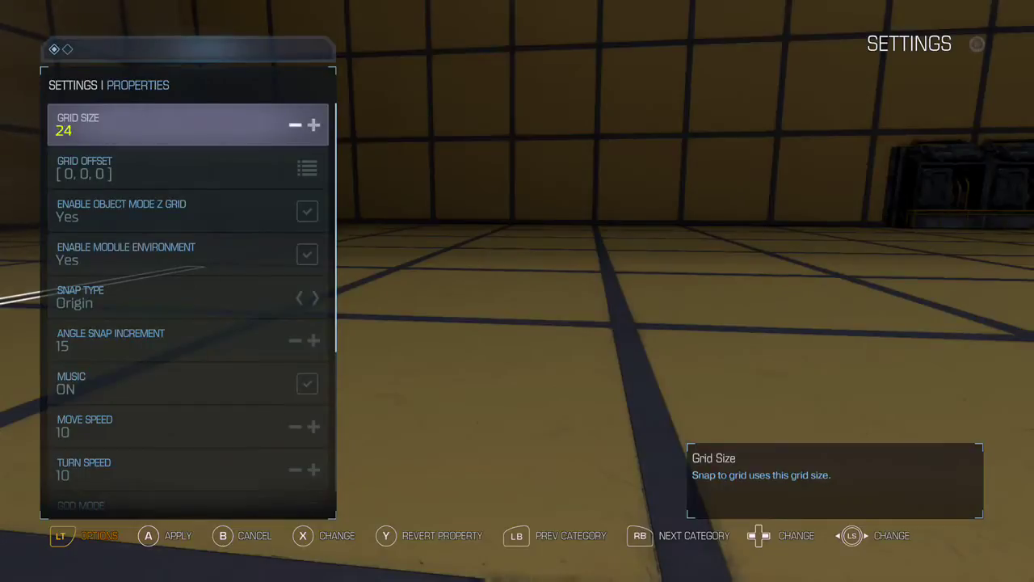
key(Right)
key(Right)
key(Right)
key(Right)
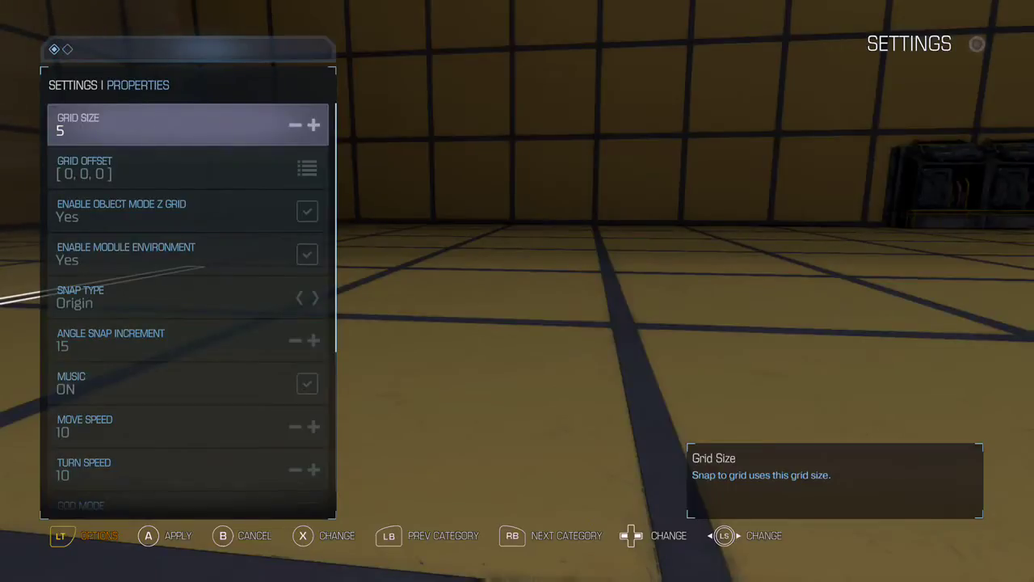
Examine the object mode Z grid, module environment and snap type settings, keeping the snap type at Origin.
key(Down)
key(Down)
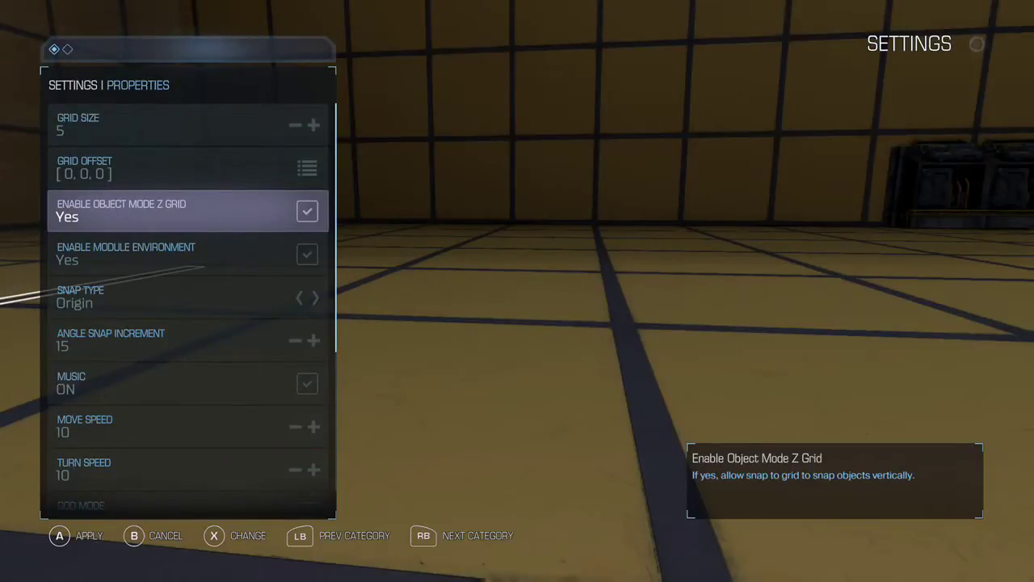
key(Down)
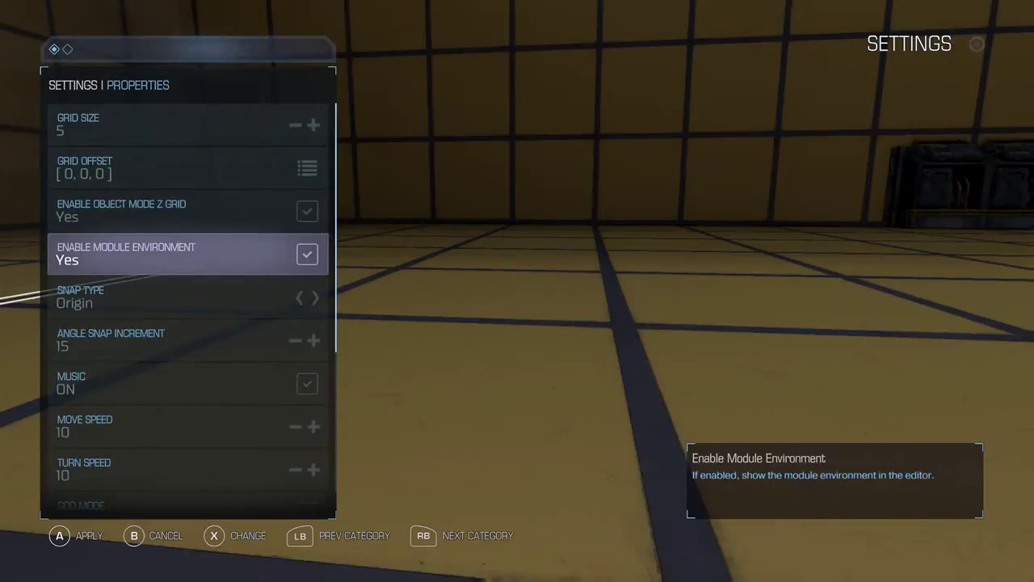
key(Down)
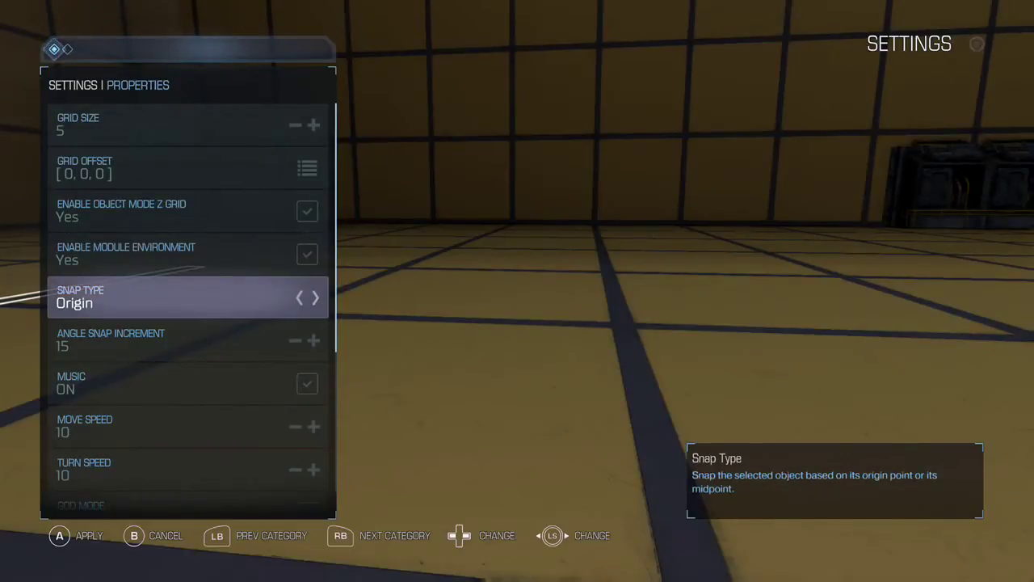
key(Down)
key(Up)
key(Right)
key(Left)
key(Down)
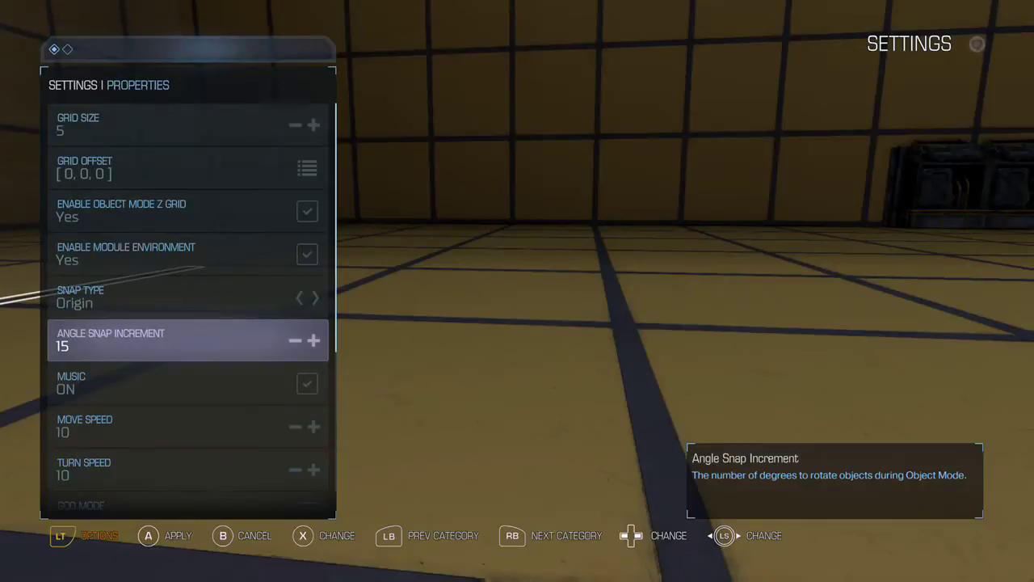
Examine the remaining editor settings from the angle snap increment to Lock Placement Rotation, and leave the settings.
key(Down)
key(Down)
key(Down)
key(Down)
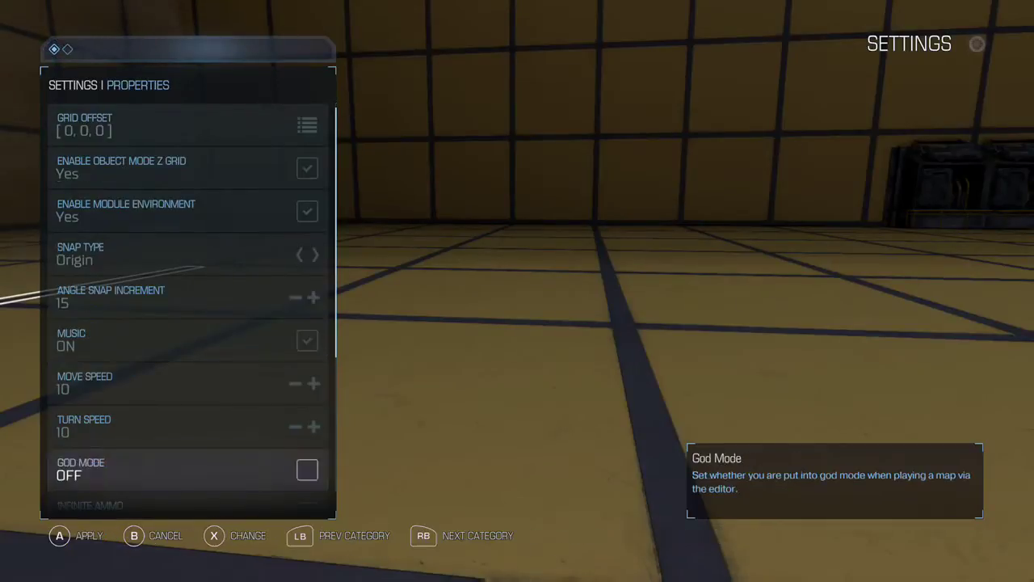
key(Down)
key(Down)
key(Down)
key(Down)
key(Down)
key(Down)
key(Down)
key(Down)
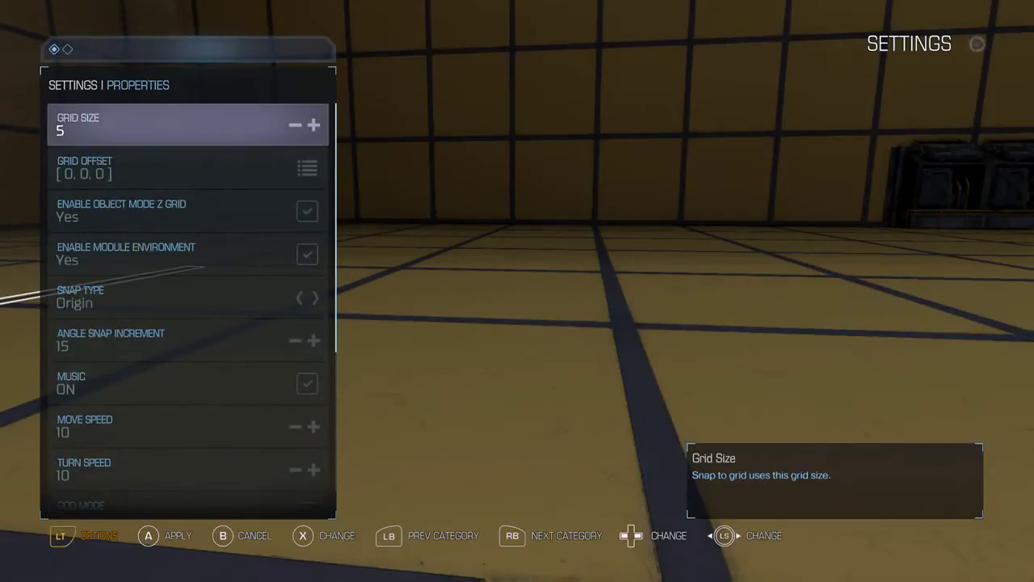
key(Down)
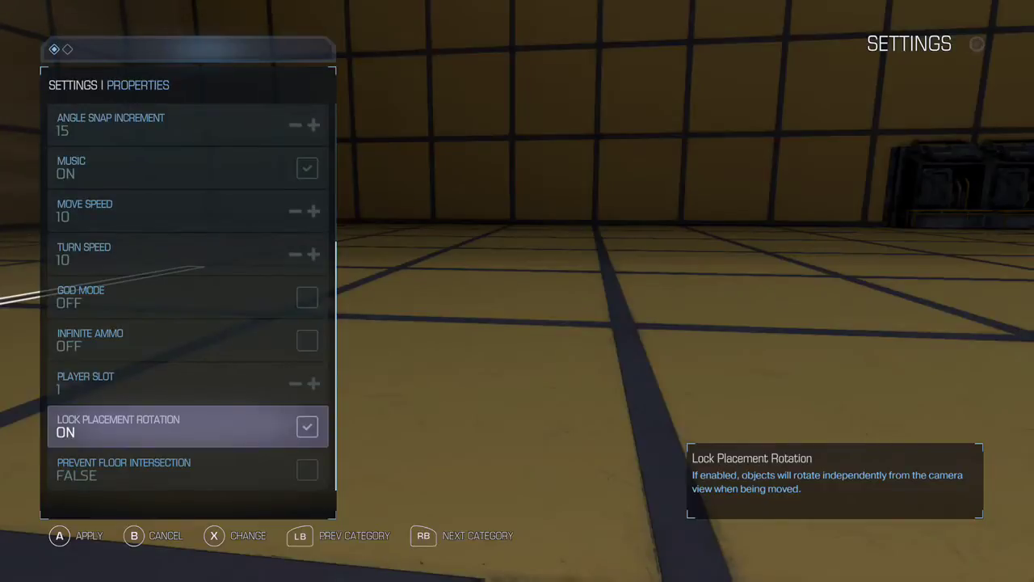
key(Return)
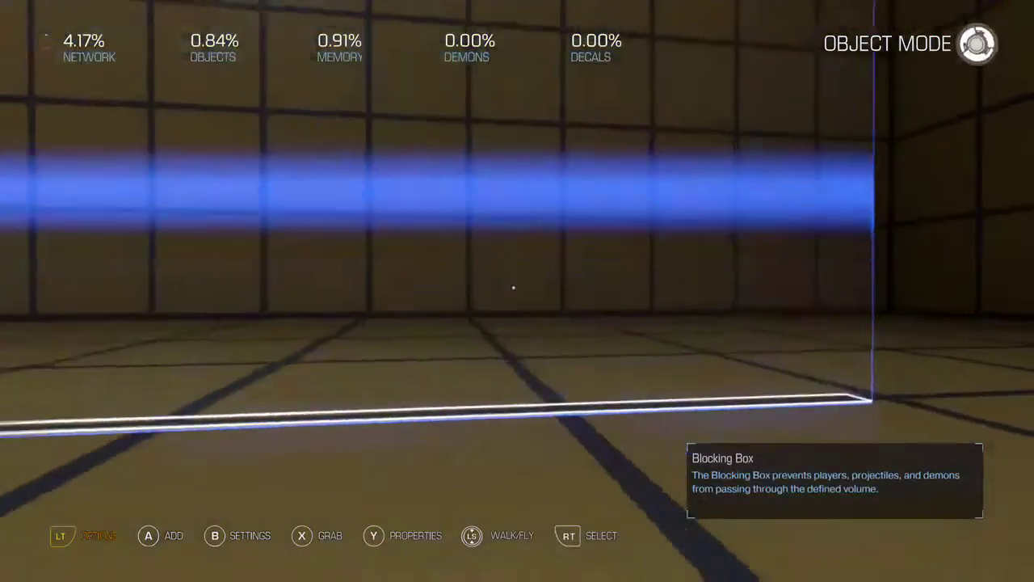
Grab the large Blocking Box and move it along the wall so its end sits in the room's corner.
key(x)
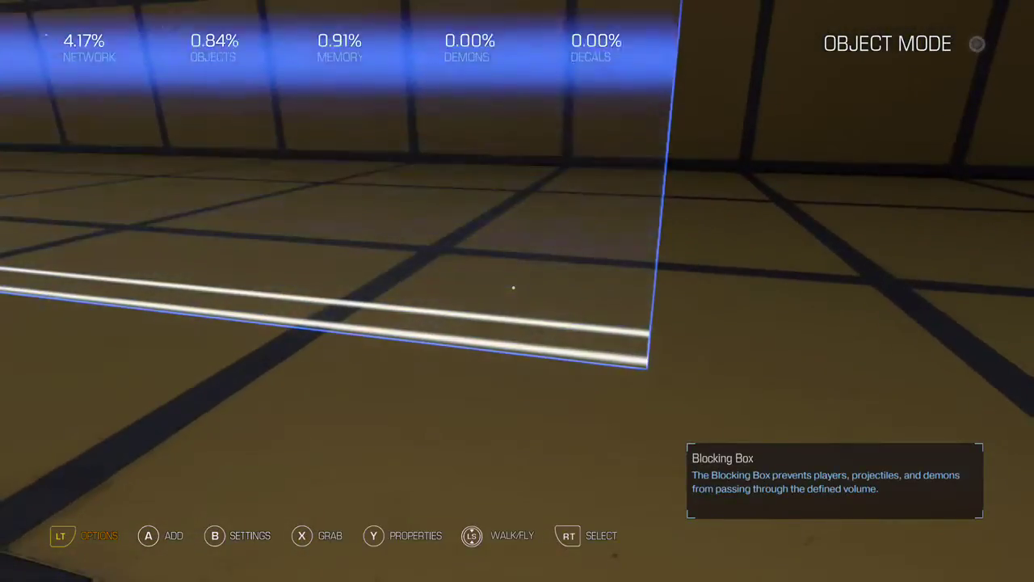
key(x)
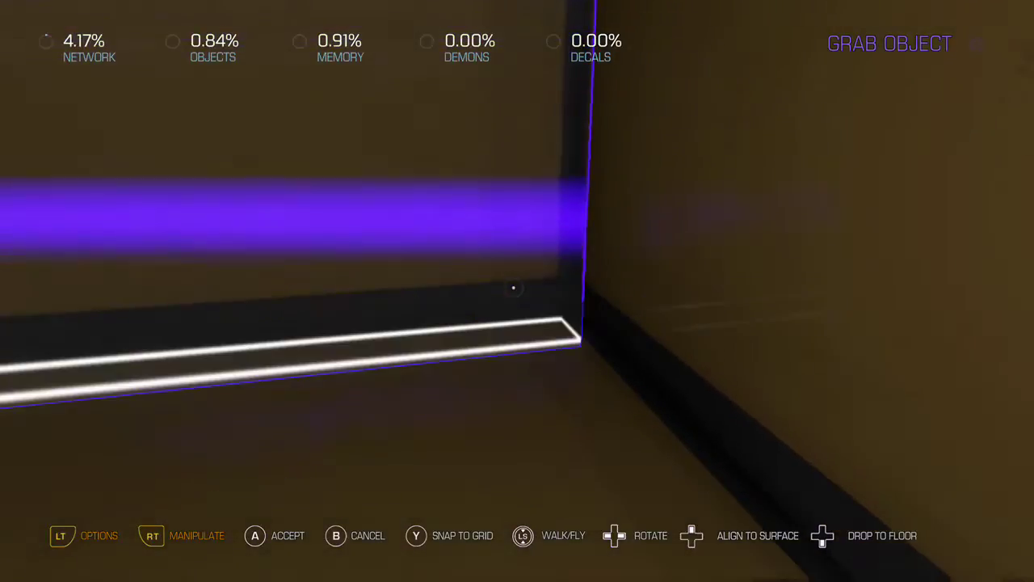
click(513, 288)
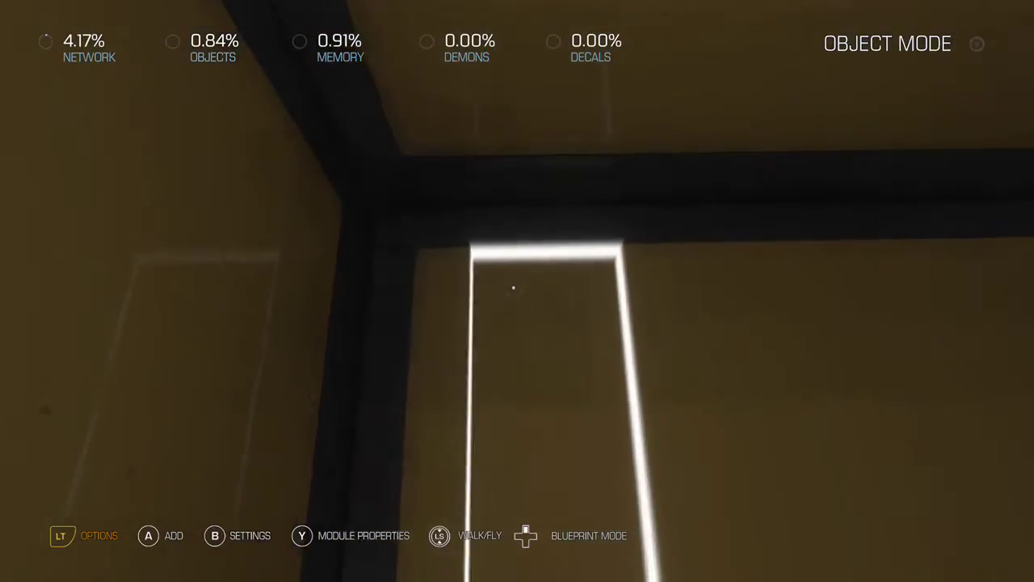
Re-grab the large Blocking Box and nudge it until both its ends fit evenly into the room's corners along the wall.
key(x)
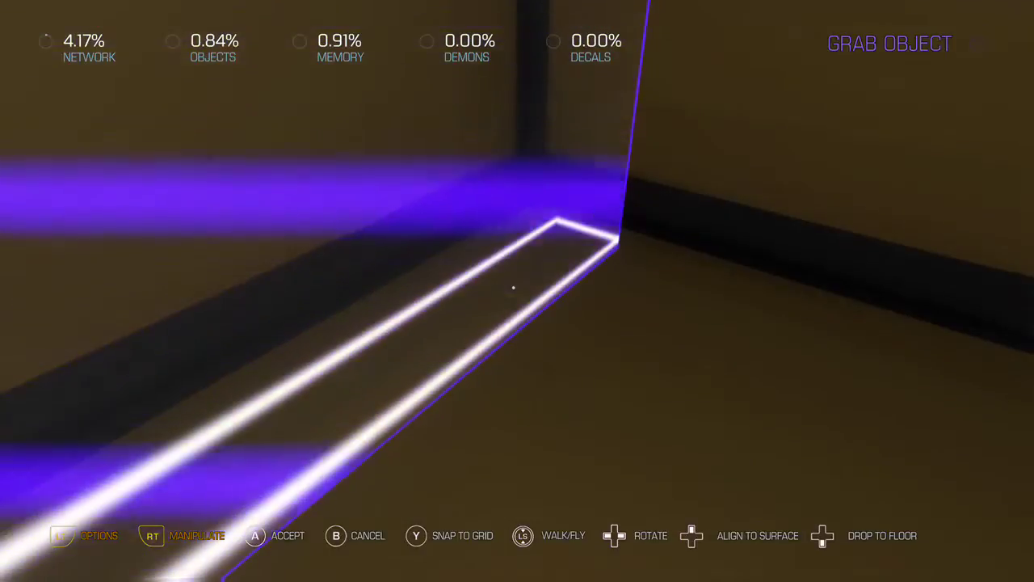
click(513, 286)
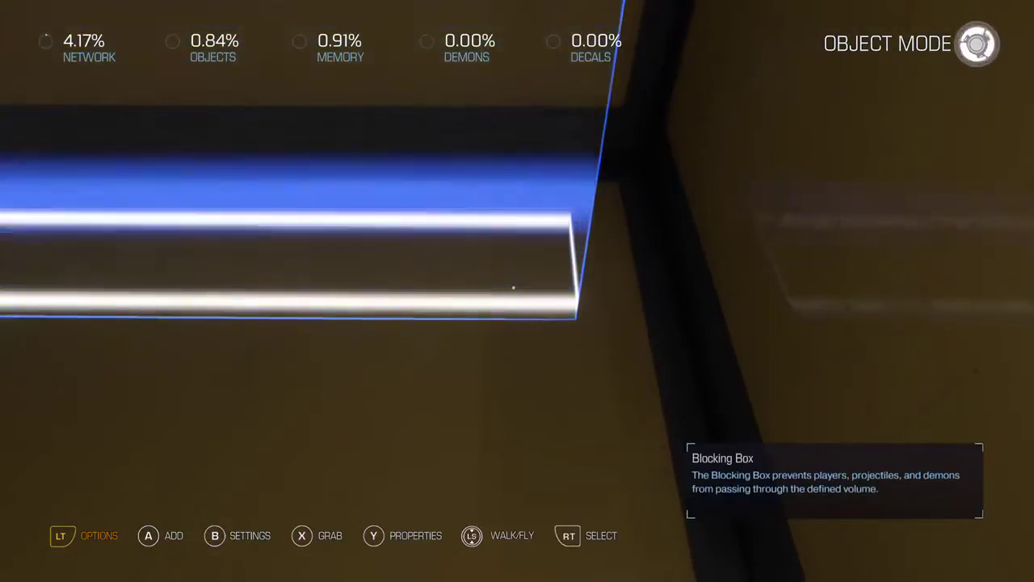
key(x)
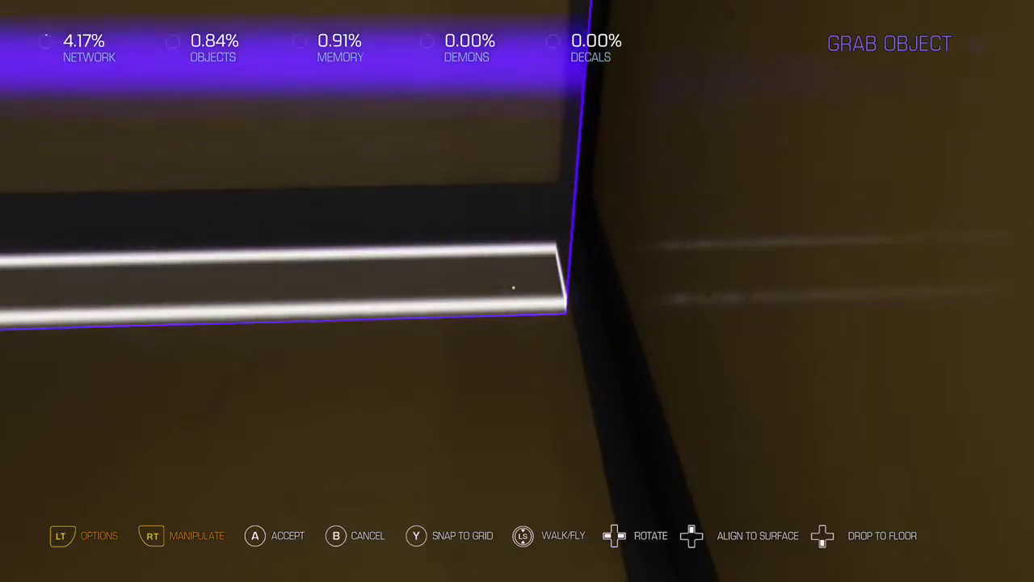
click(513, 287)
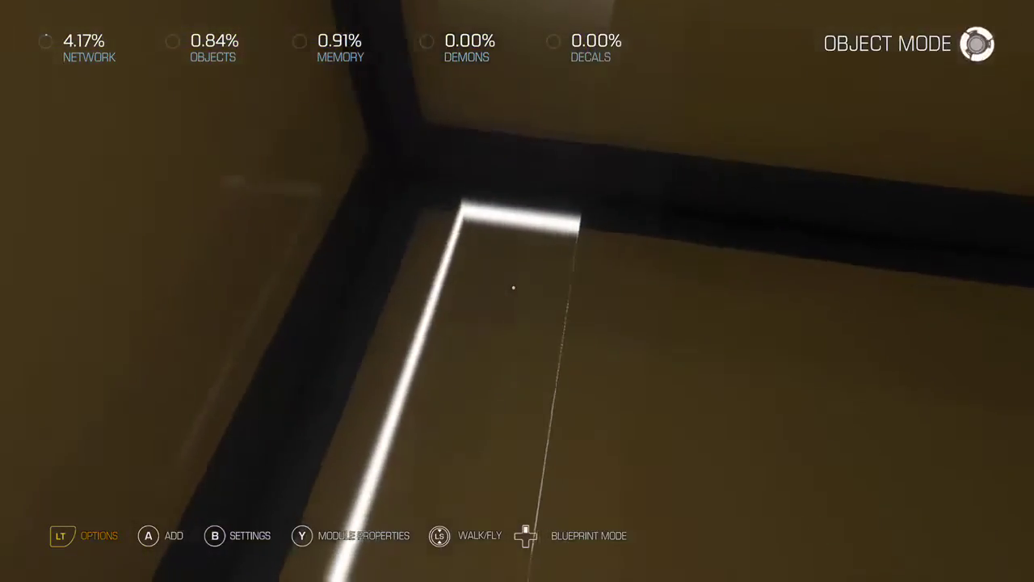
key(x)
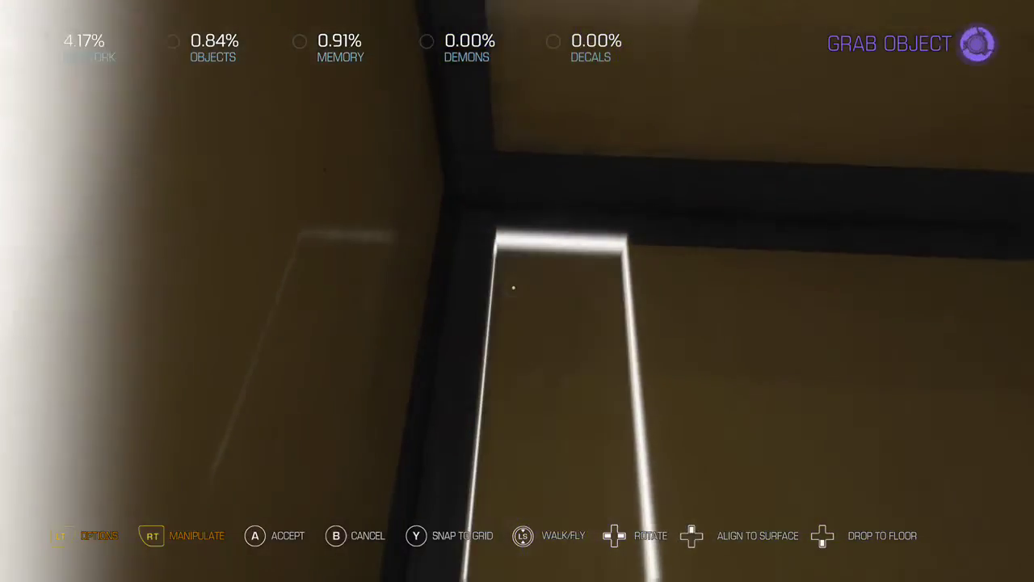
click(513, 286)
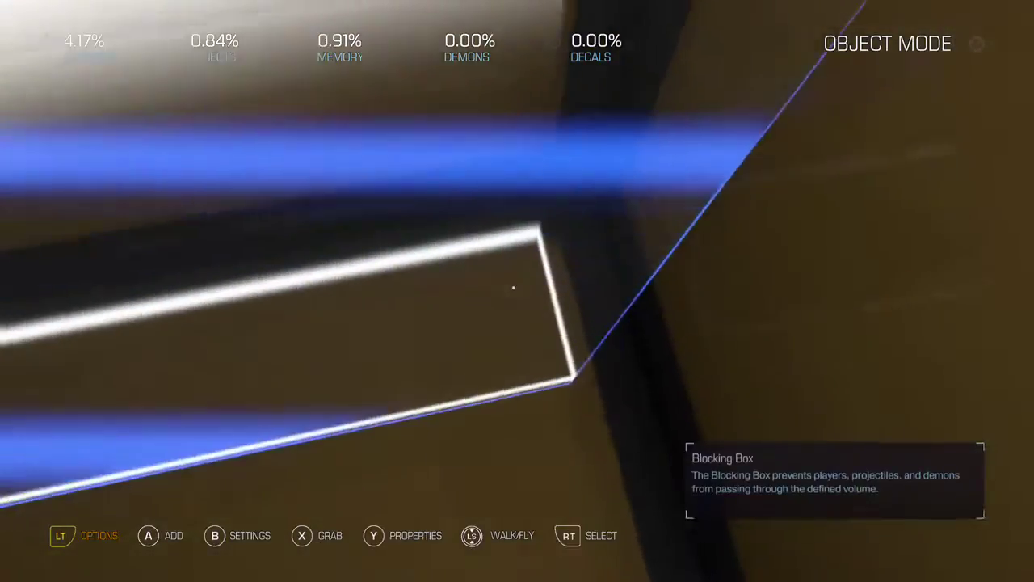
click(513, 287)
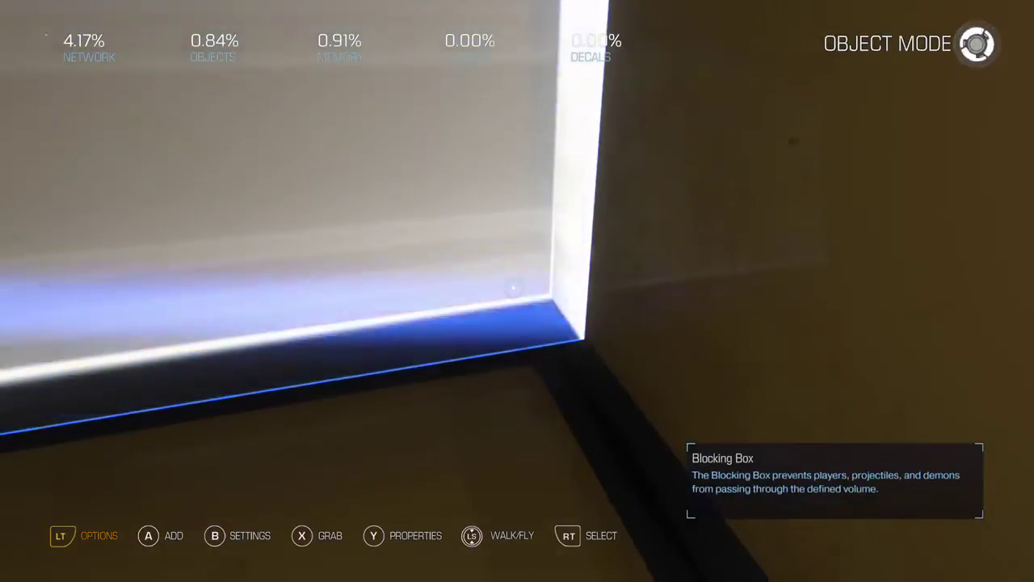
click(513, 286)
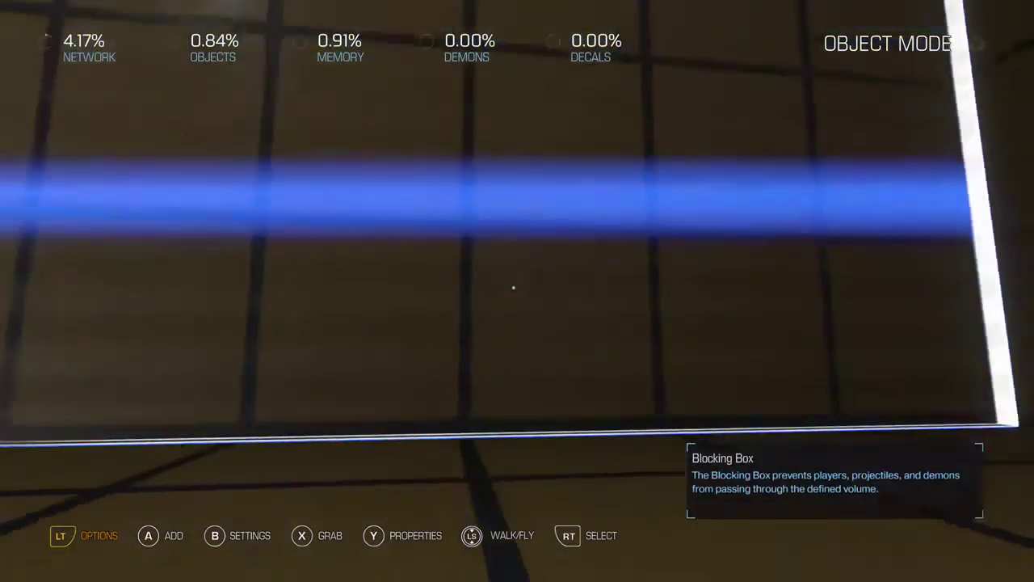
Place a second large Blocking Box along the adjacent wall so that it meets the first box in the corner.
key(x)
key(a)
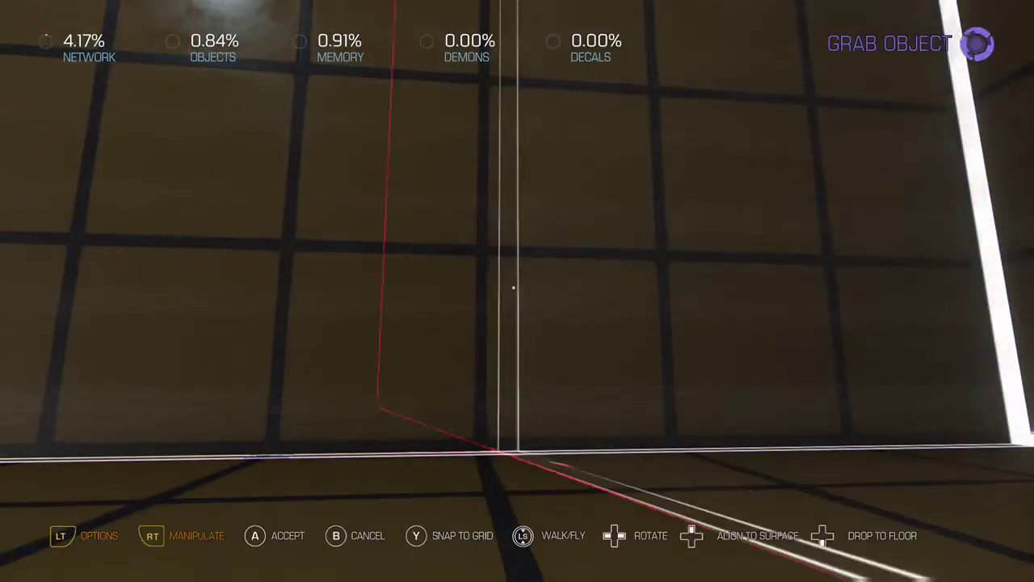
key(a)
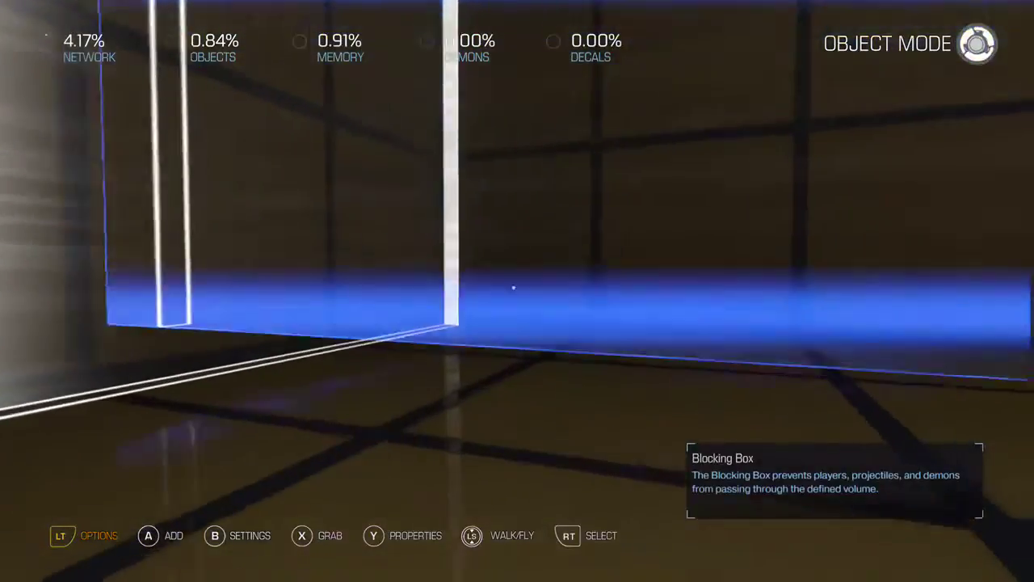
key(x)
key(a)
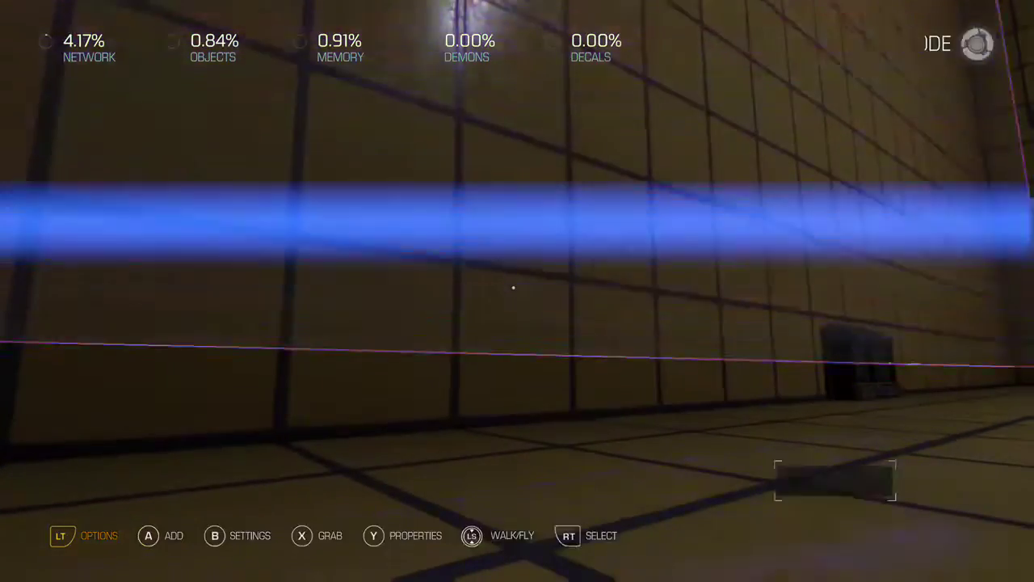
key(x)
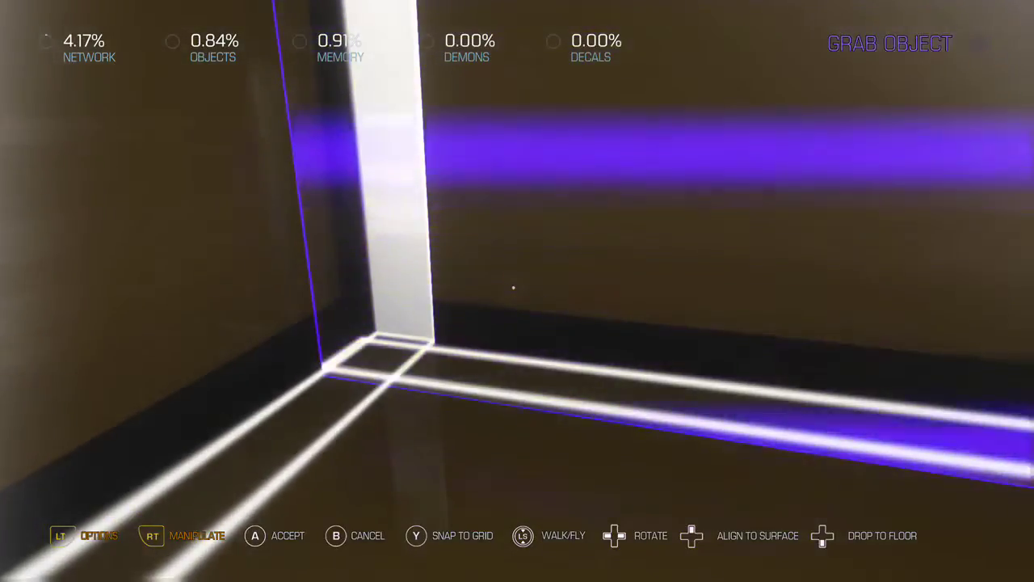
key(a)
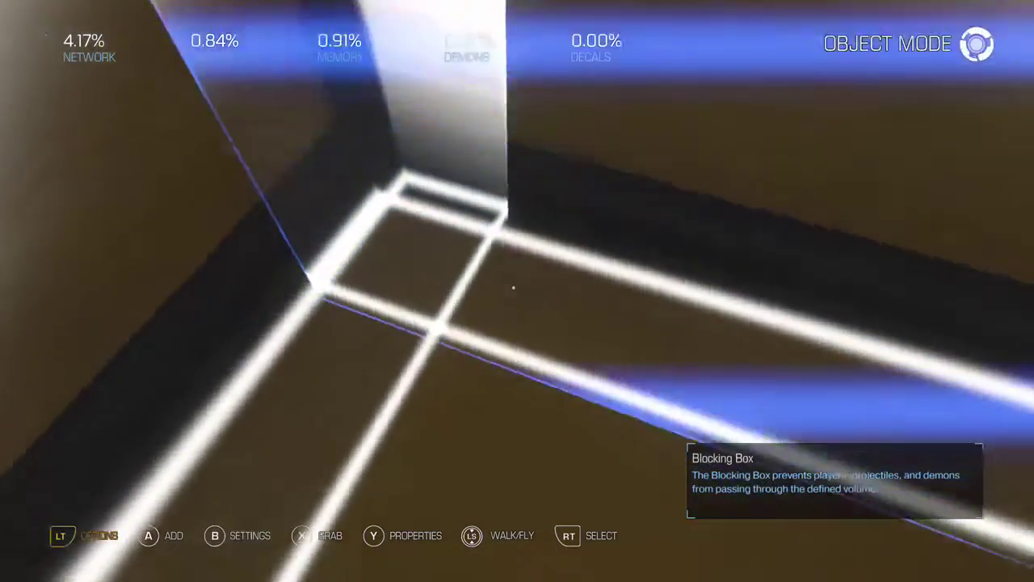
Fine-tune the second Blocking Box's position until its outer edges line up with the neighbouring boxes at both floor corners.
key(x)
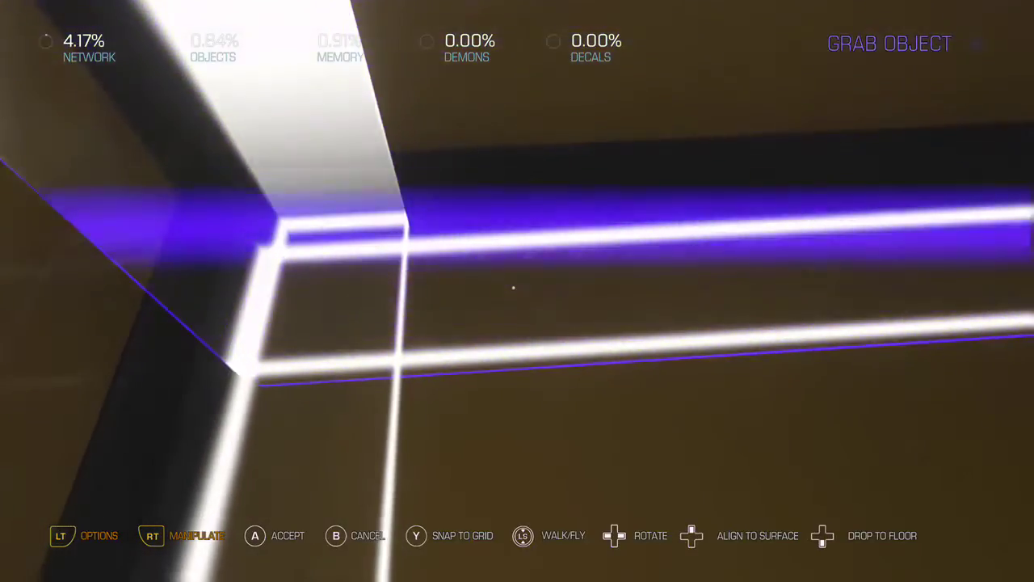
click(513, 287)
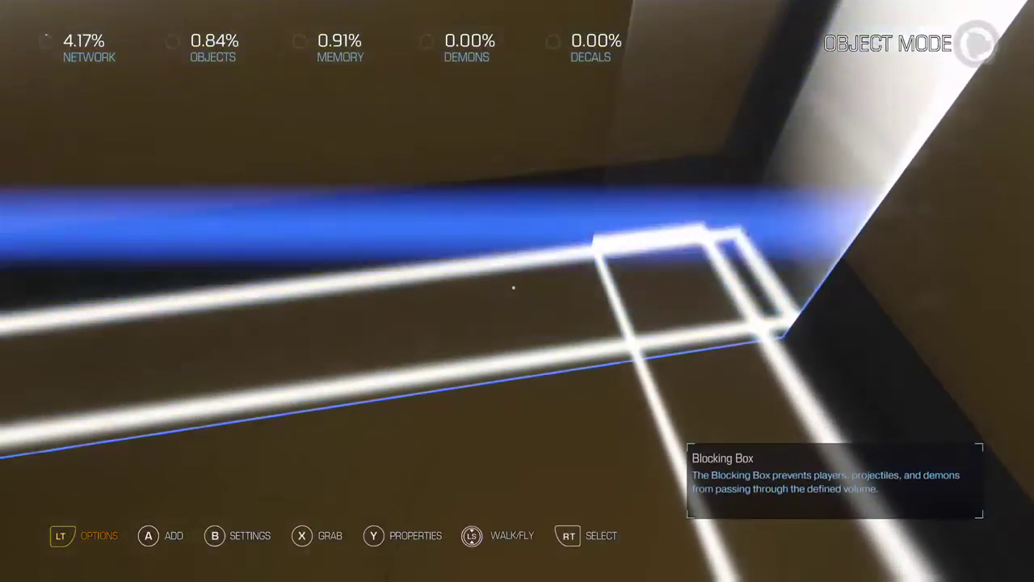
click(513, 287)
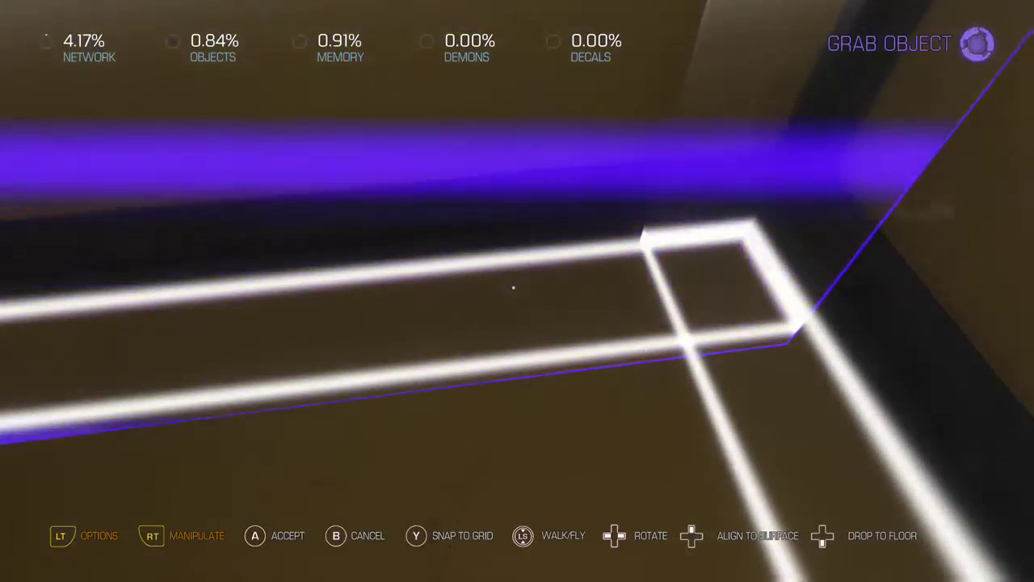
click(514, 286)
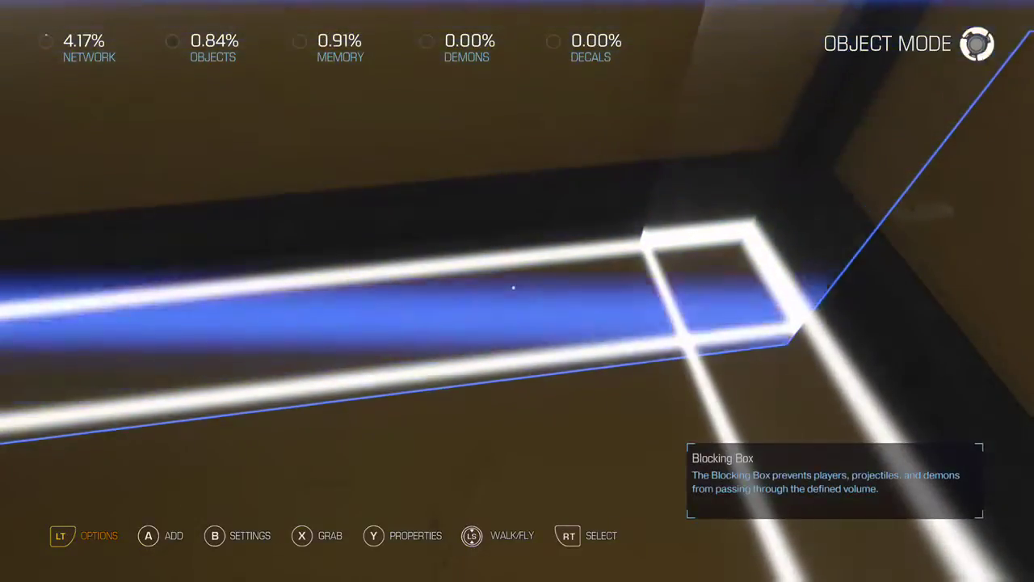
click(513, 287)
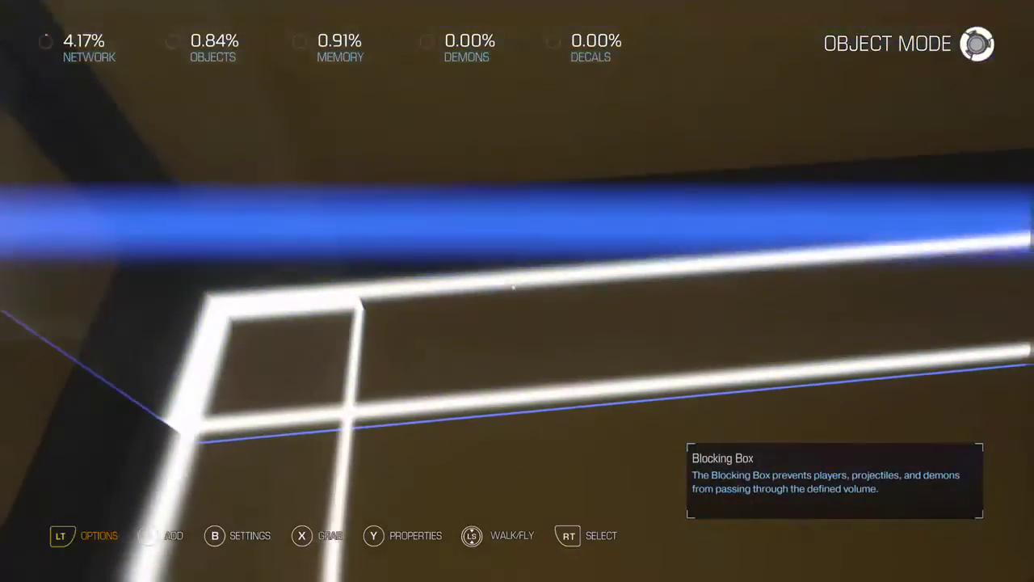
click(513, 287)
scroll(513, 287, up, 3)
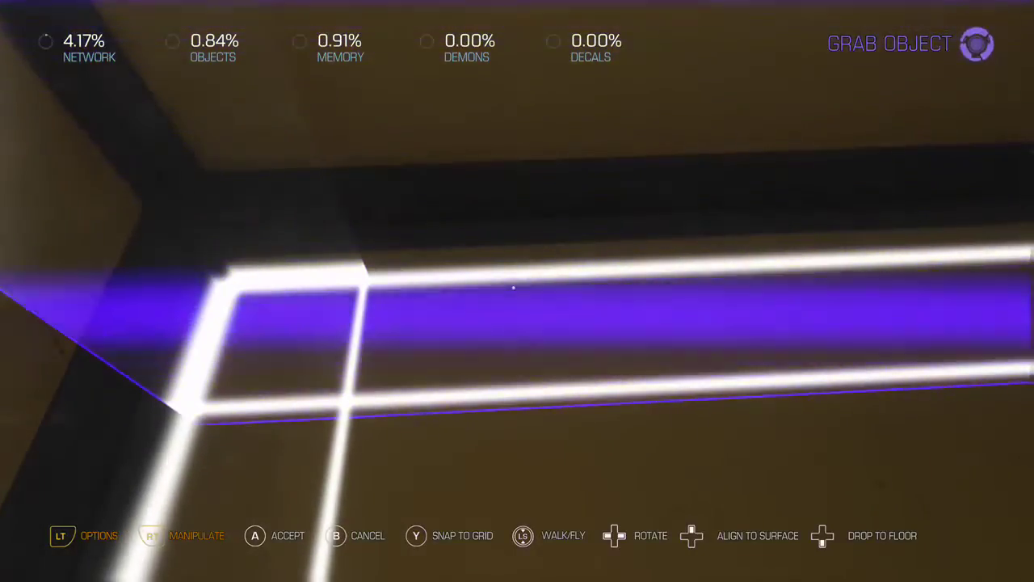
click(513, 287)
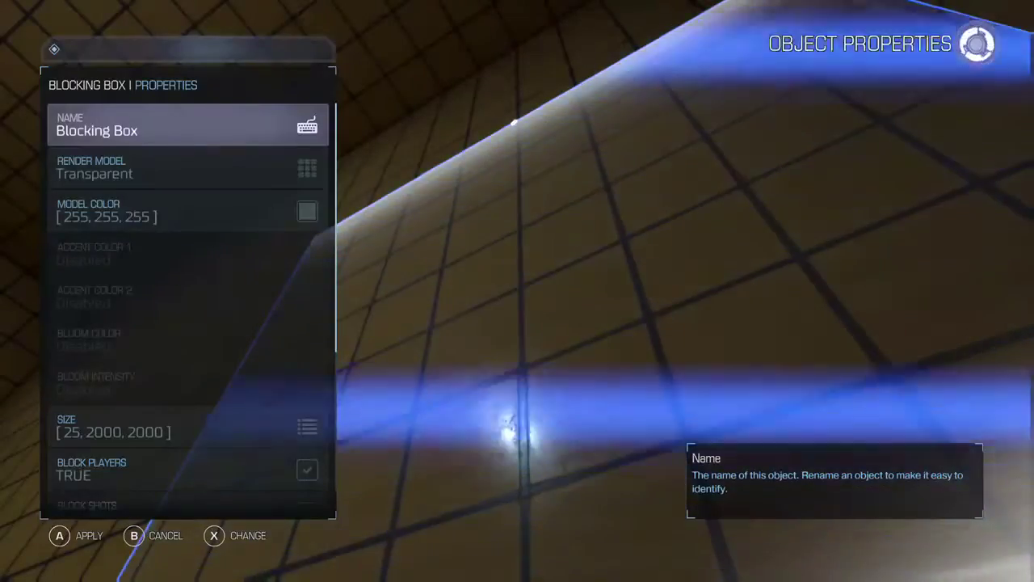
Try the Sky – Classic Mars and Solid render models on the Blocking Box and return it to a transparent look.
key(Escape)
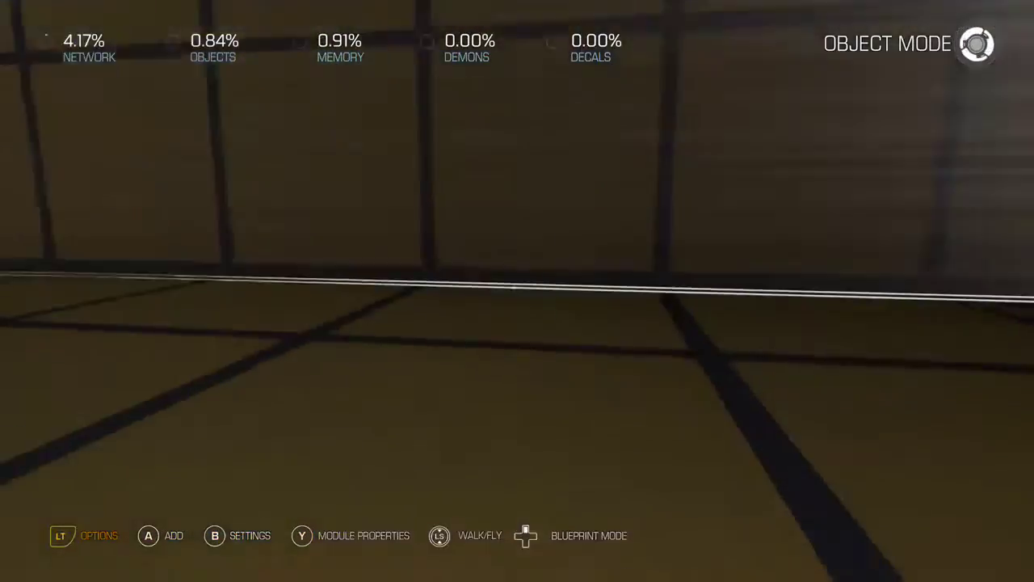
key(y)
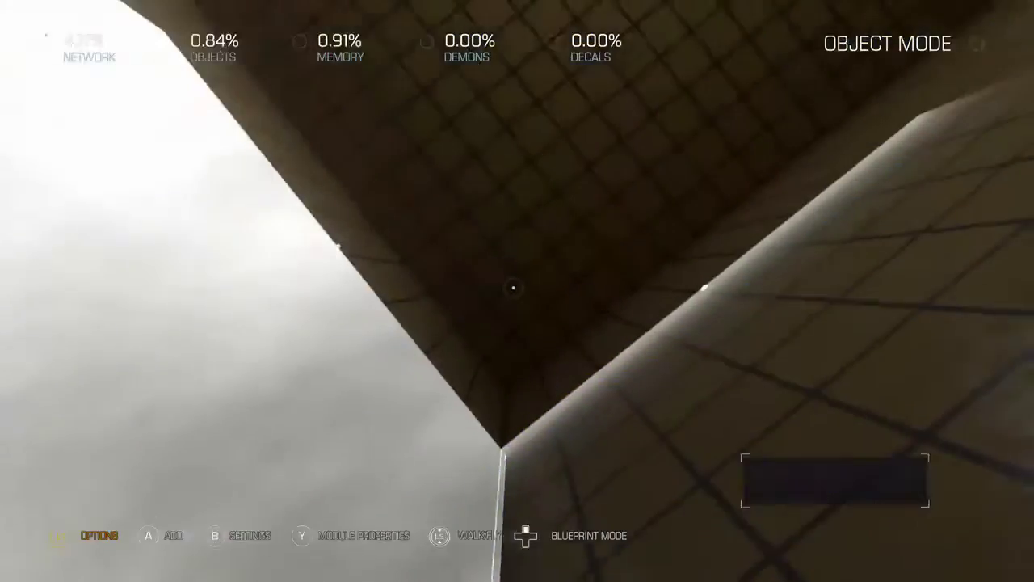
key(y)
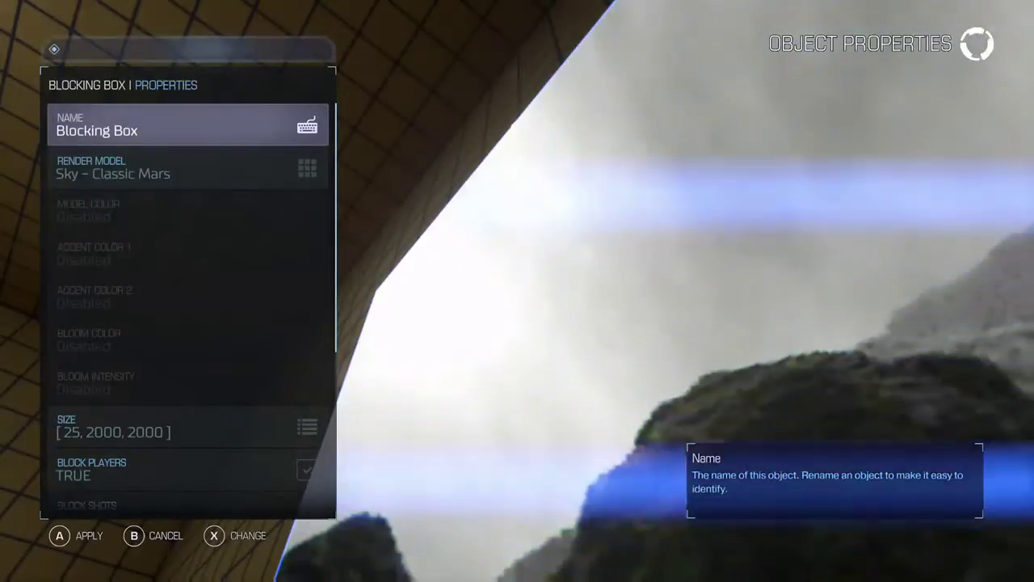
key(Page_Up)
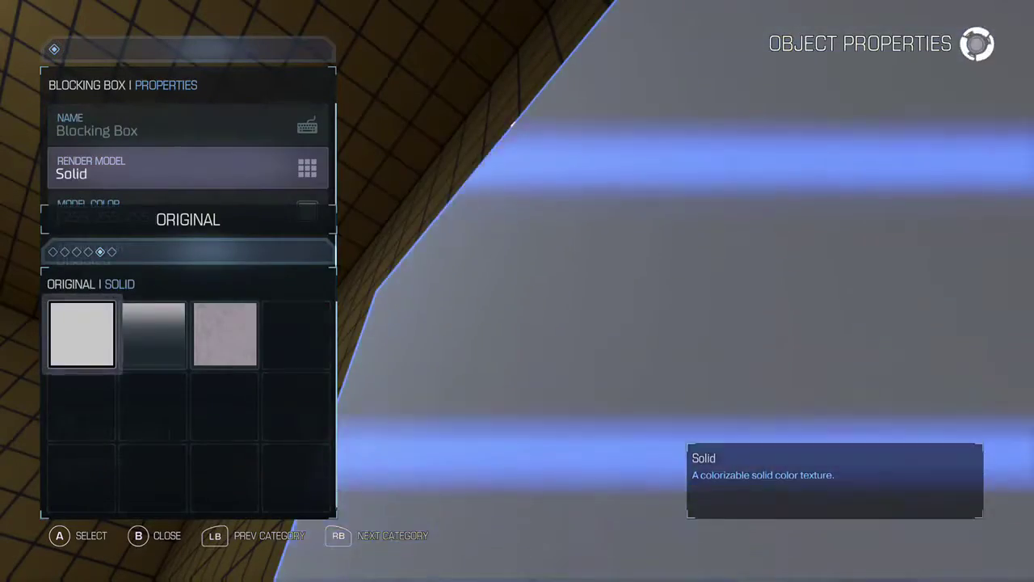
key(Right)
key(Return)
key(Return)
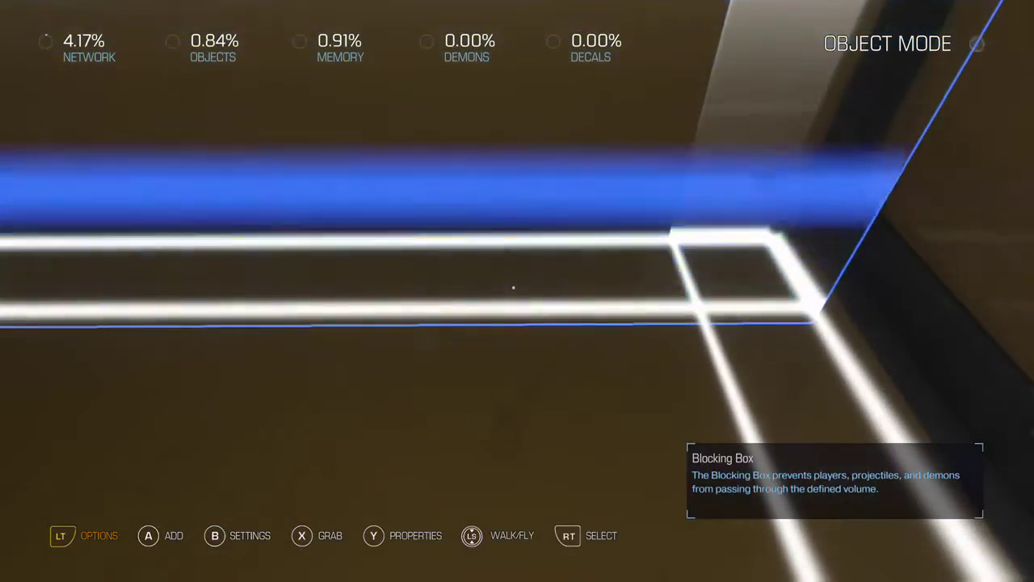
Place another Blocking Box along the wall and align its floor edges with those of the existing box.
key(a)
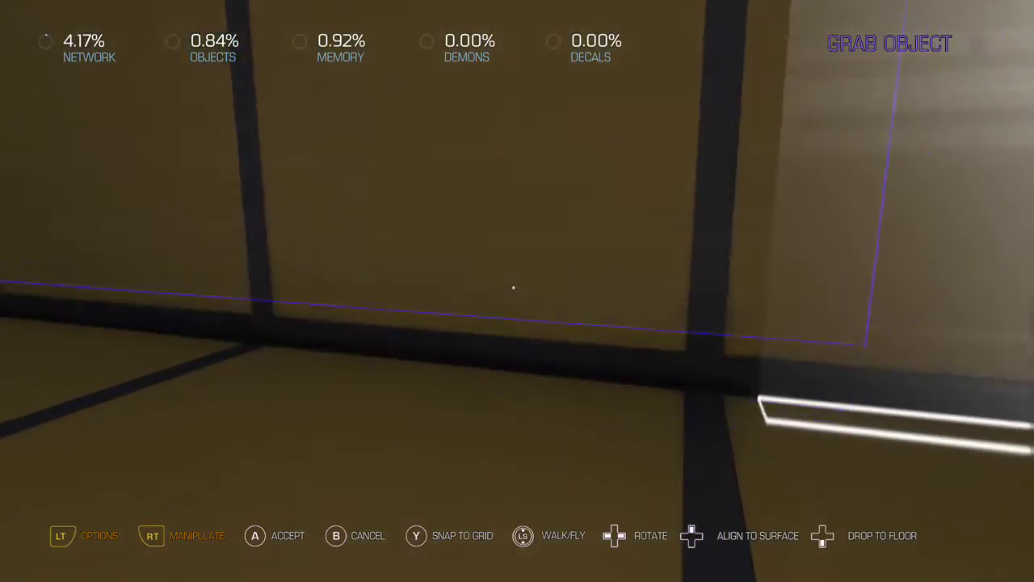
key(a)
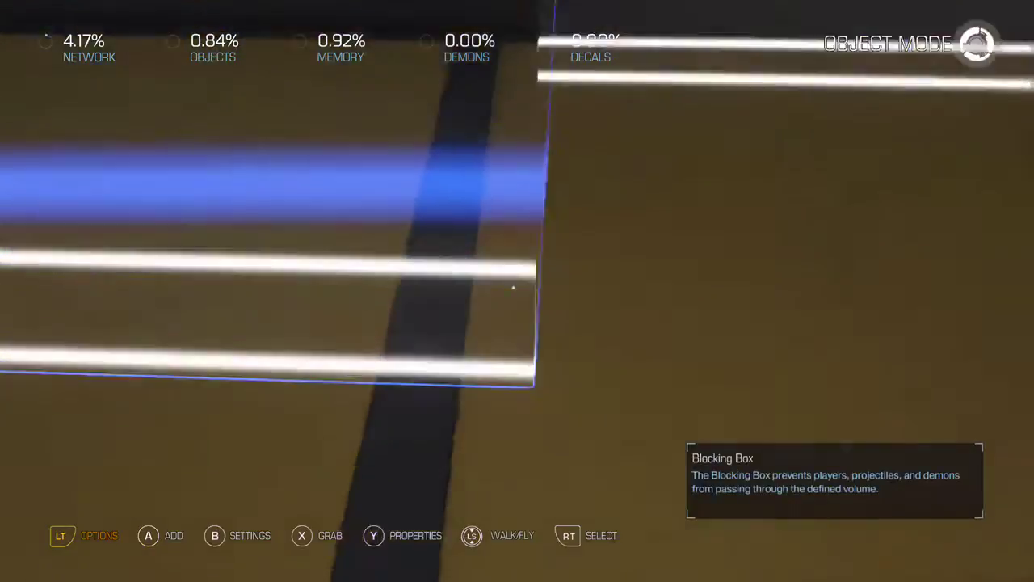
click(513, 288)
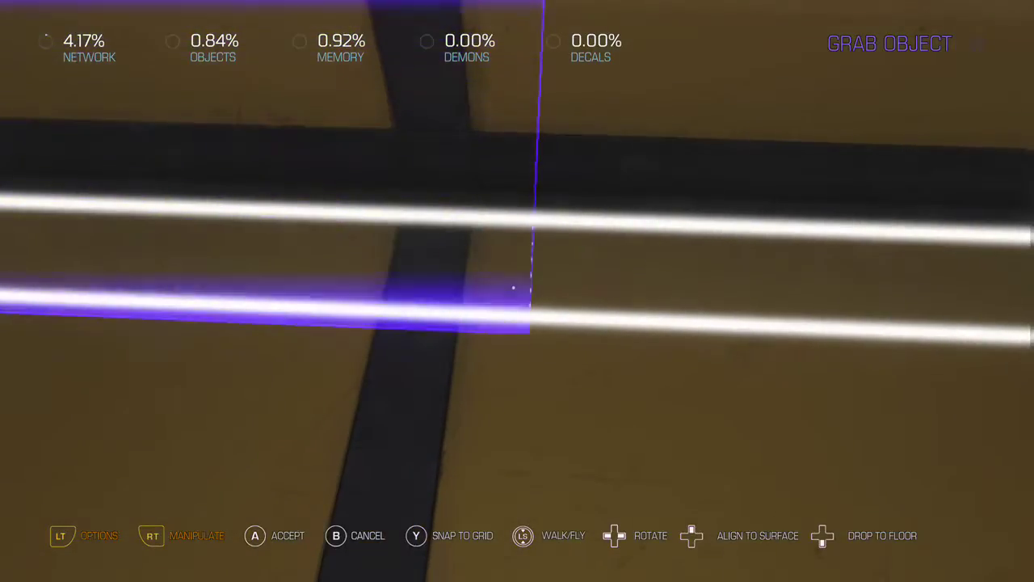
click(513, 288)
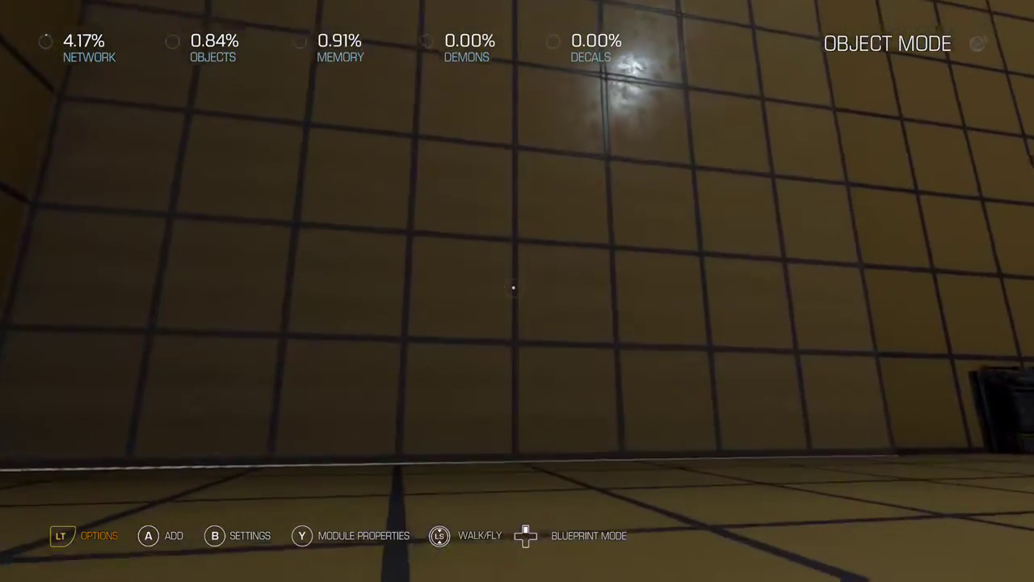
Exit the editor without saving the changes.
key(y)
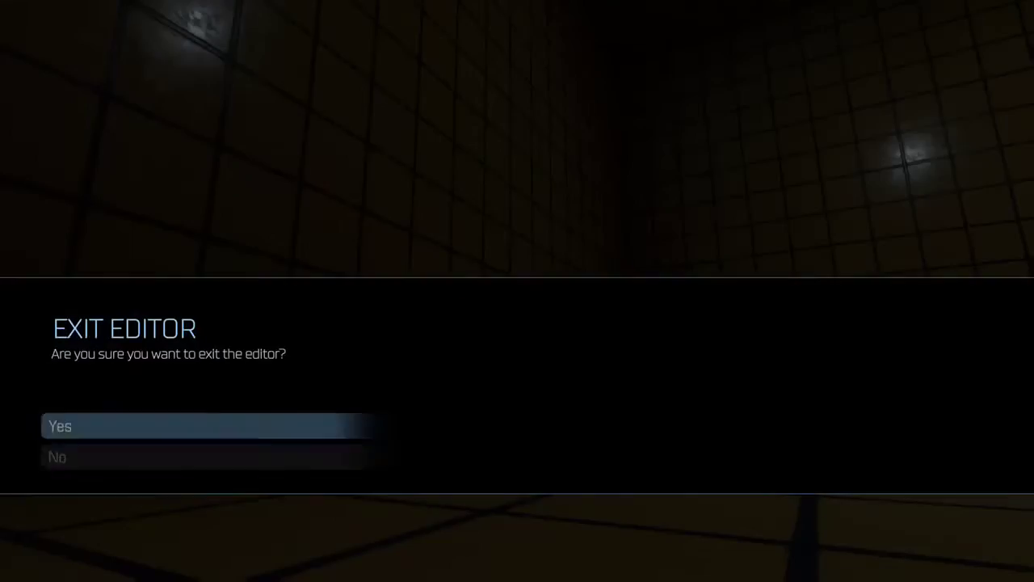
key(Return)
key(Down)
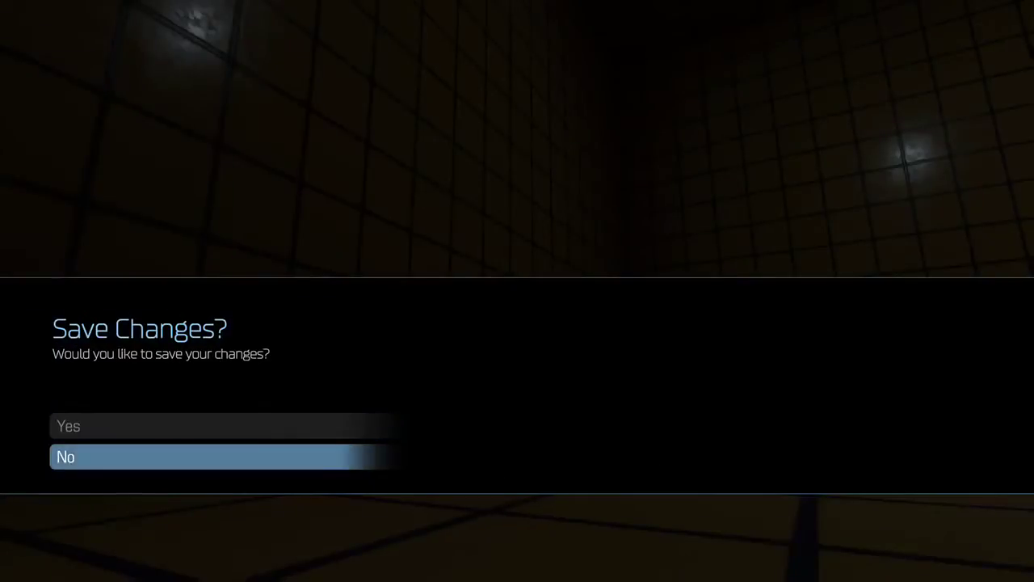
key(Return)
Browse the saved maps and open Devil City Ransom in the editor.
key(Down)
key(Down)
key(Down)
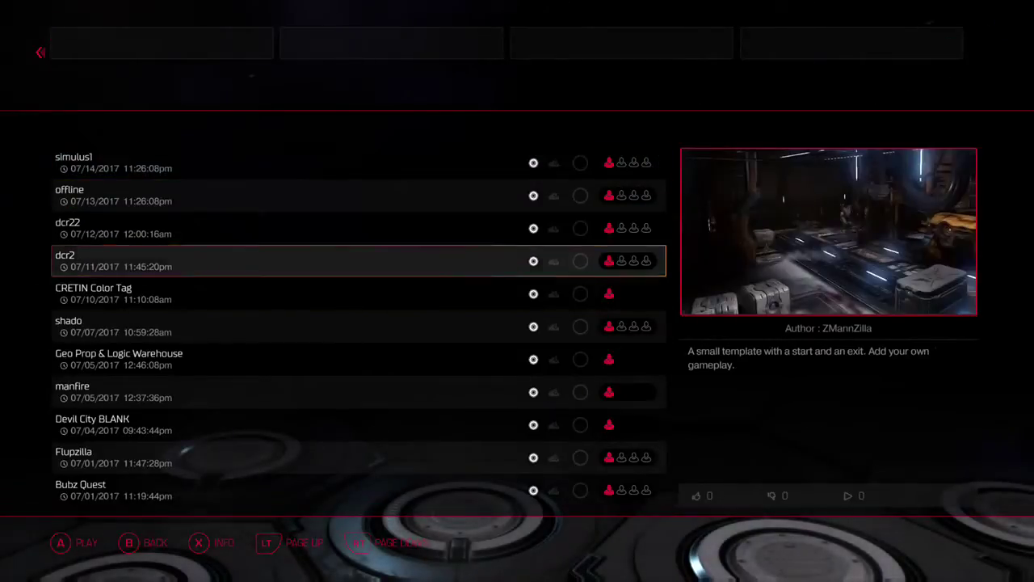
key(Down)
key(Down)
key(Down)
key(Down)
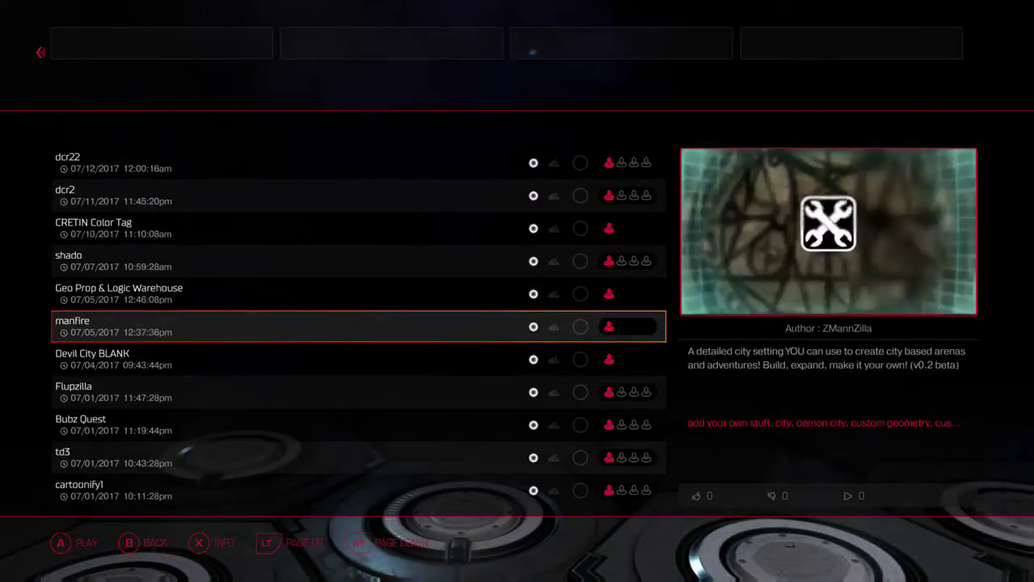
key(Down)
key(Down)
key(Down)
key(Down)
key(Down)
key(Down)
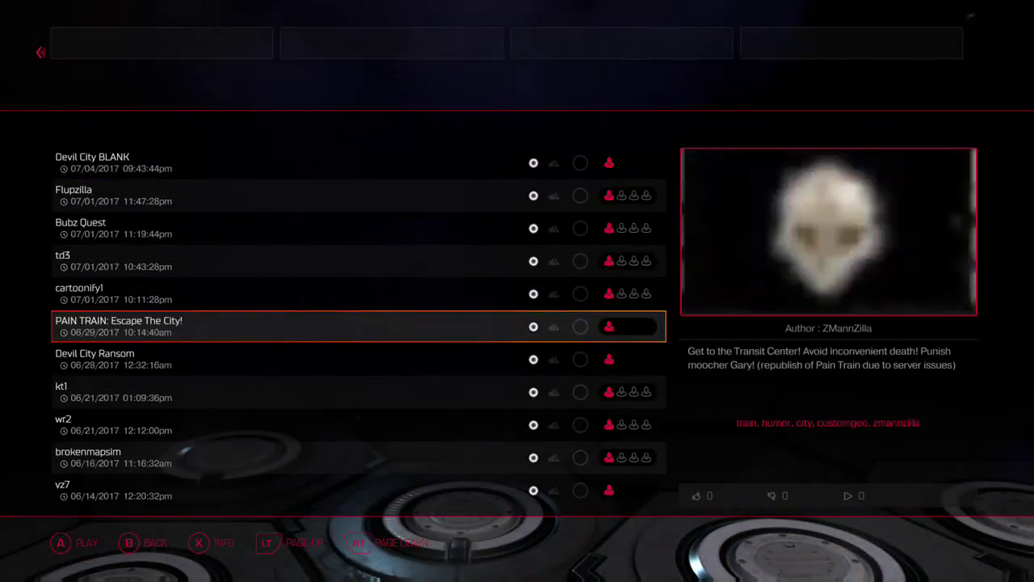
key(Down)
key(Down)
key(Down)
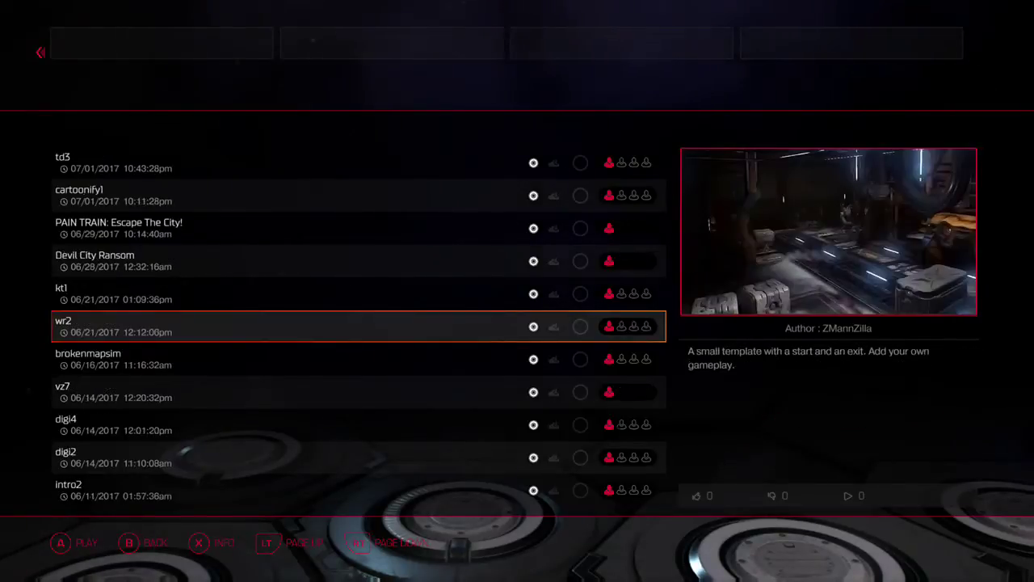
key(Down)
key(Up)
key(Up)
key(Up)
key(Up)
key(Up)
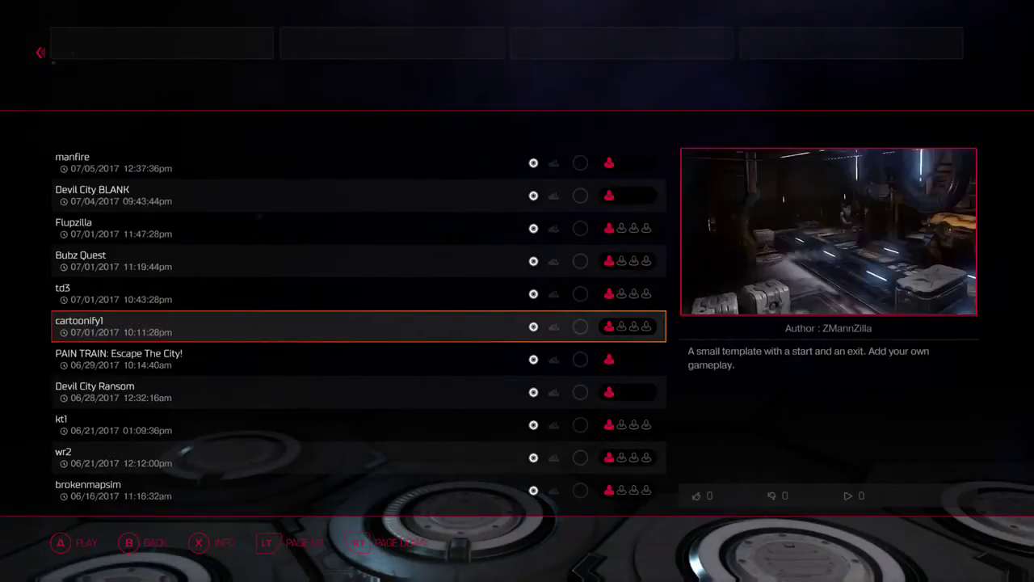
key(Down)
key(Down)
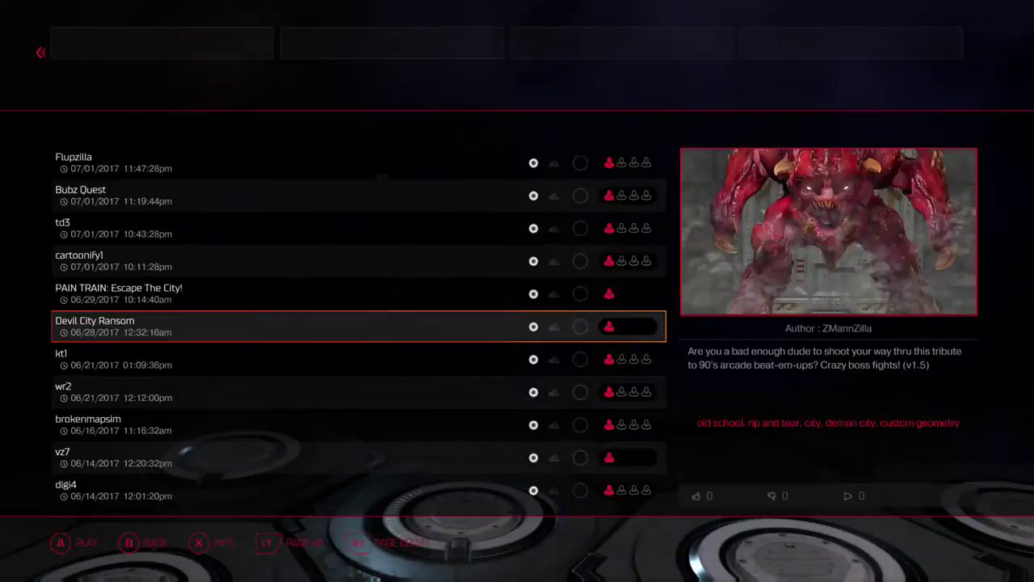
key(Return)
key(Return)
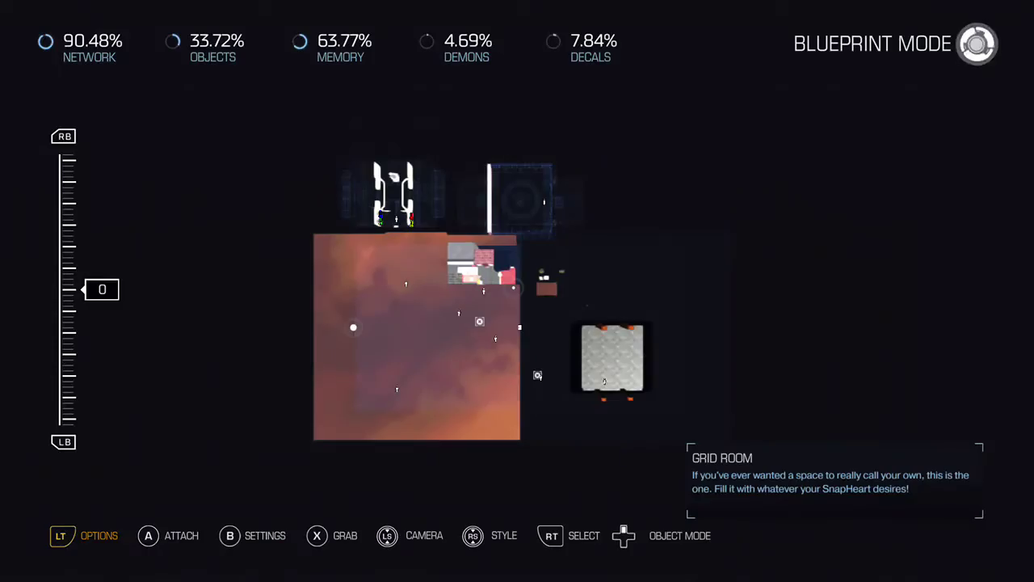
Select the sky-textured Blocking Boxes around the Grid Room in object mode and copy the selection.
key(Up)
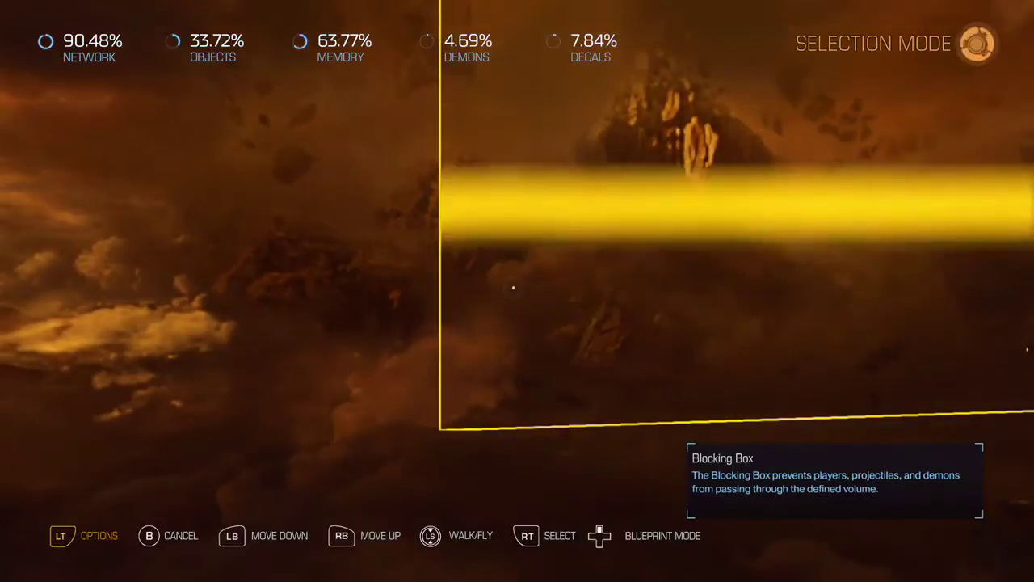
key(Escape)
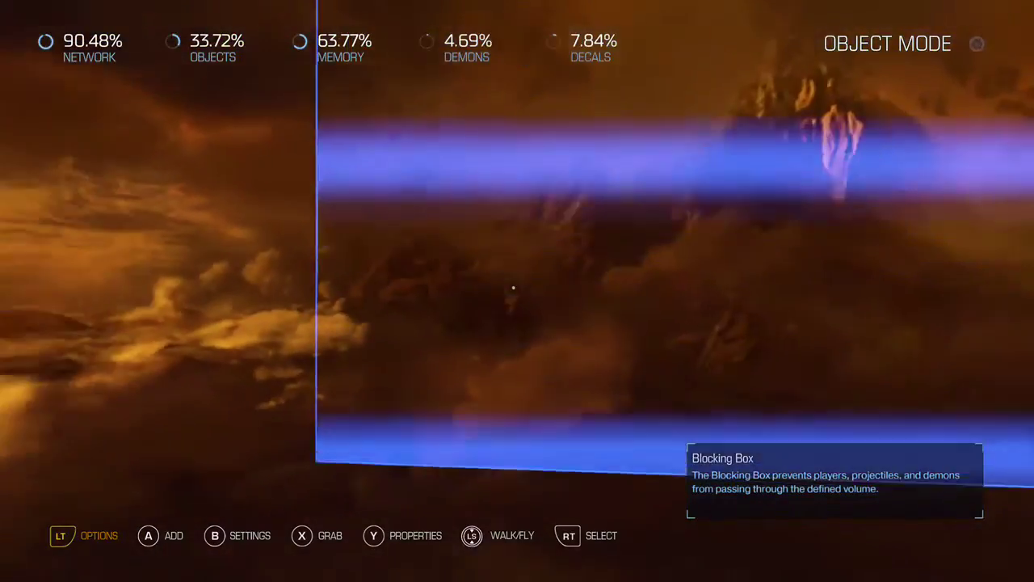
click(513, 287)
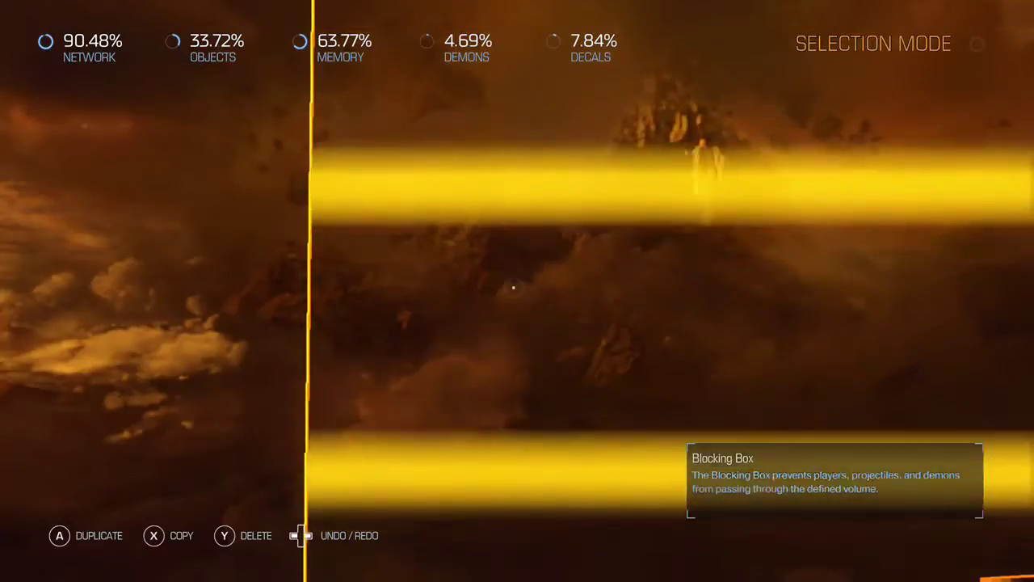
key(ctrl+c)
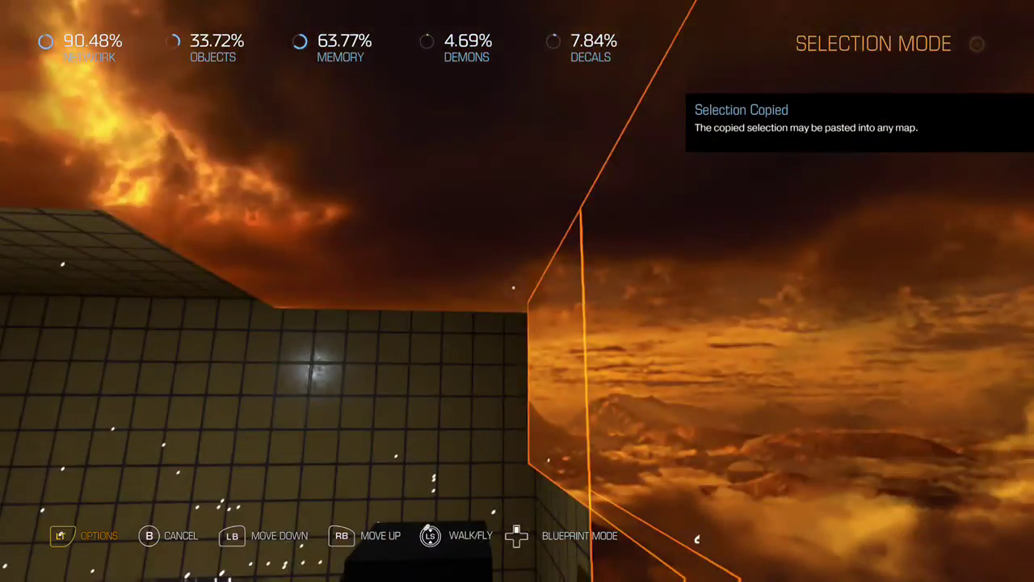
Exit the editor to return to the saved maps.
key(w)
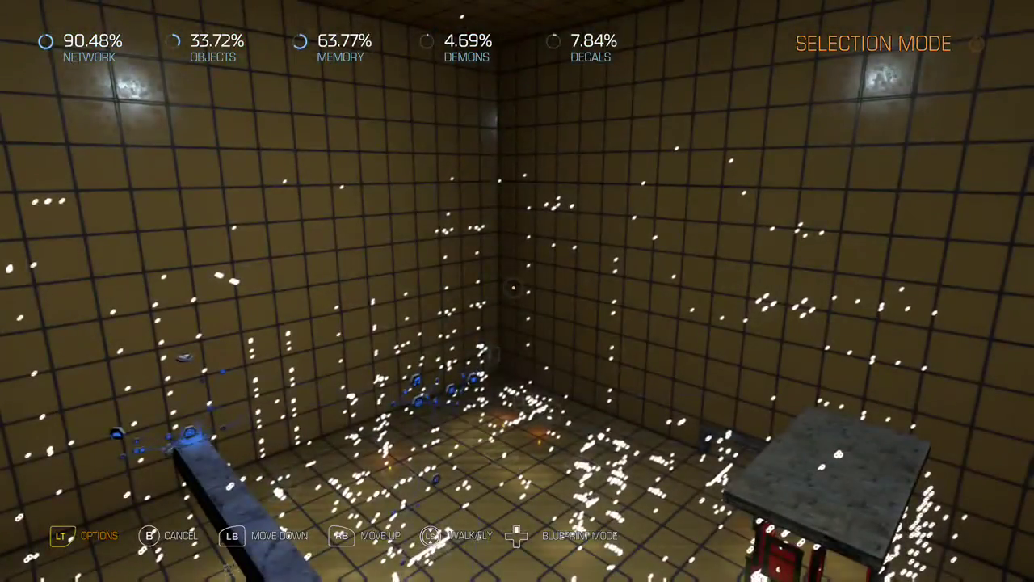
key(b)
key(b)
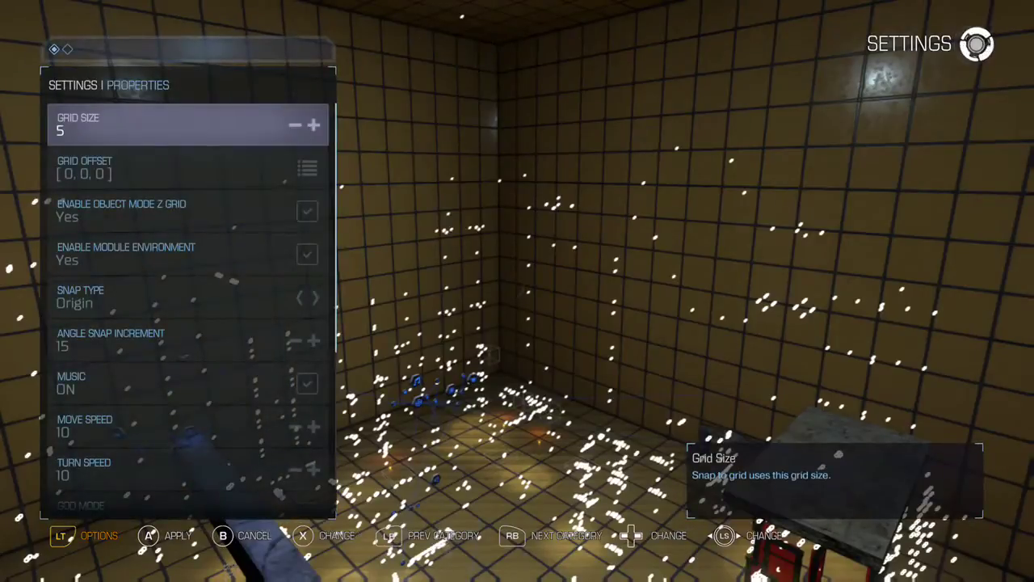
key(b)
key(Escape)
key(Down)
key(Down)
key(Down)
key(Down)
key(Return)
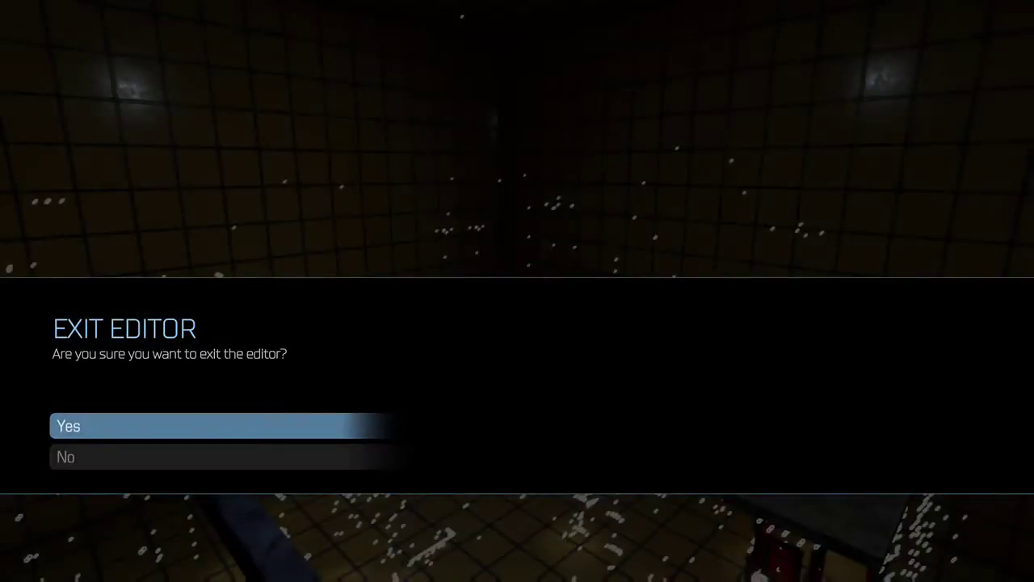
key(Return)
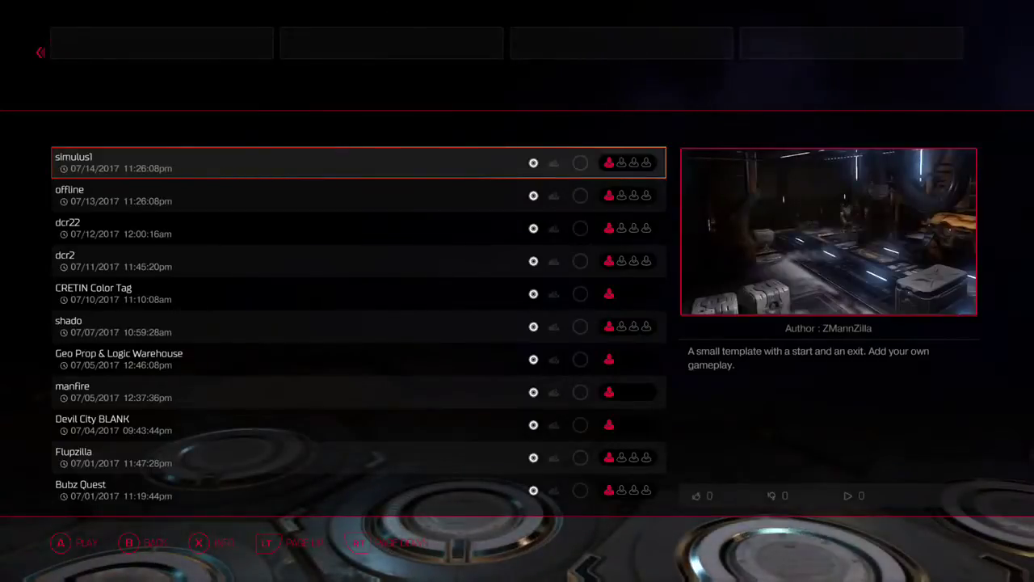
Open the saved map named offline in the editor.
key(Down)
key(Down)
key(Up)
key(Return)
key(Return)
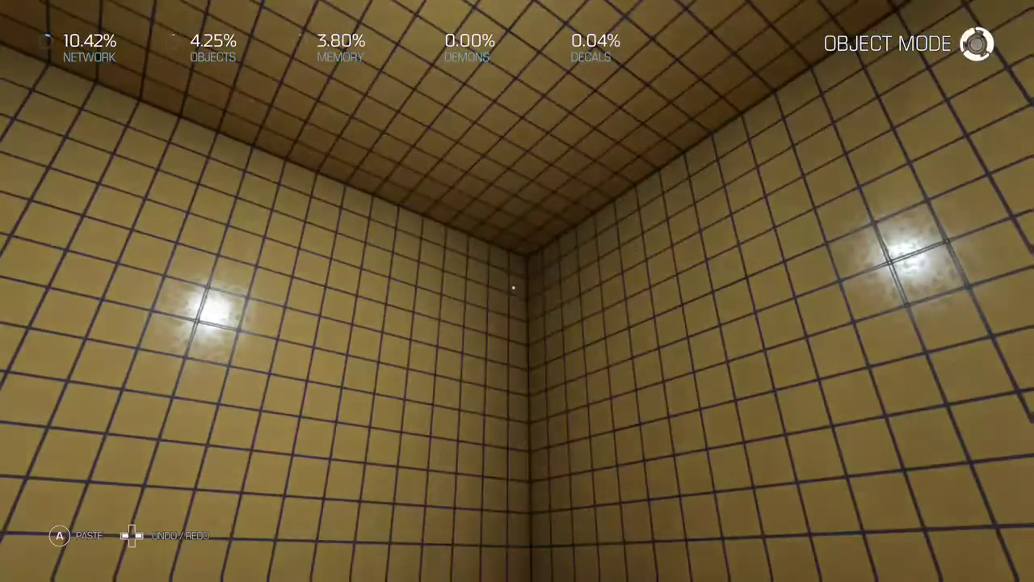
Try to paste the copied sky-textured Blocking Boxes and manoeuvre them into place inside the tiled room.
key(a)
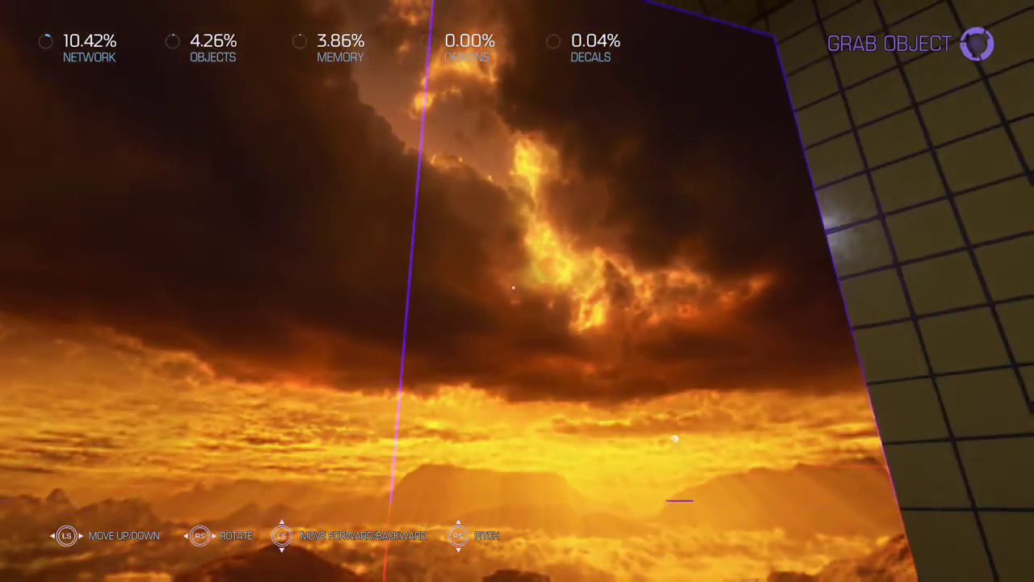
right_drag(513, 287, 513, 287)
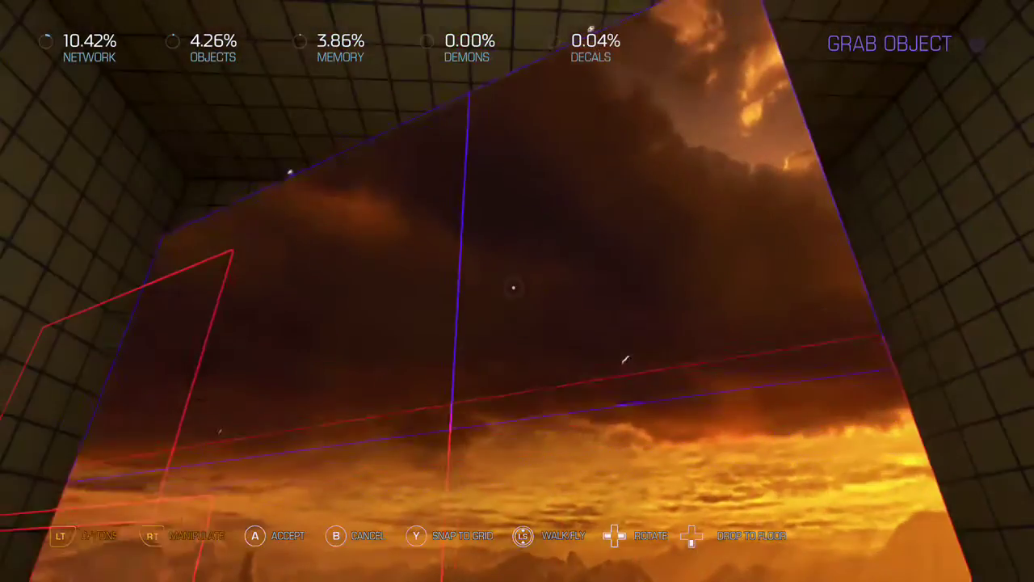
key(Left)
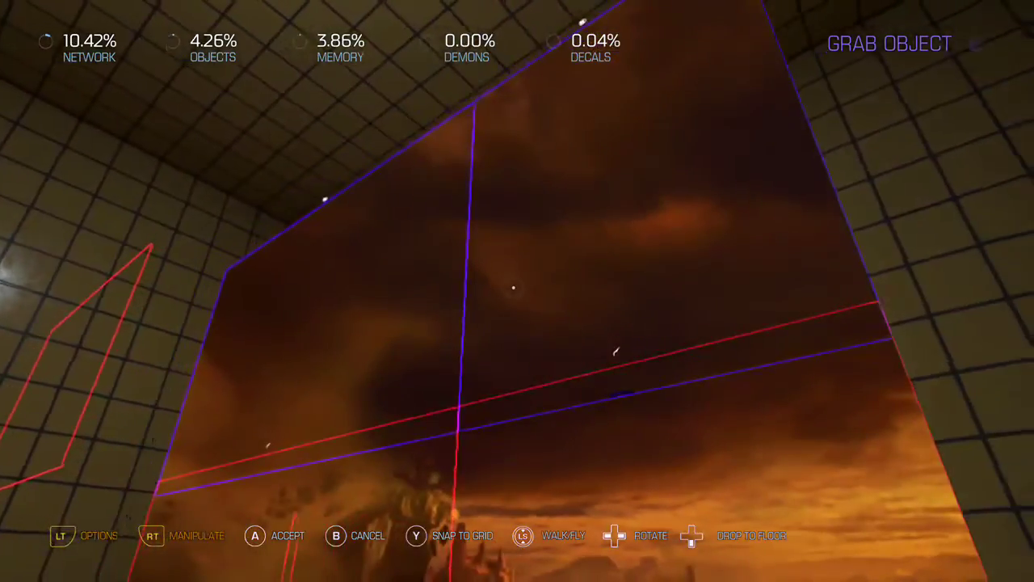
key(Escape)
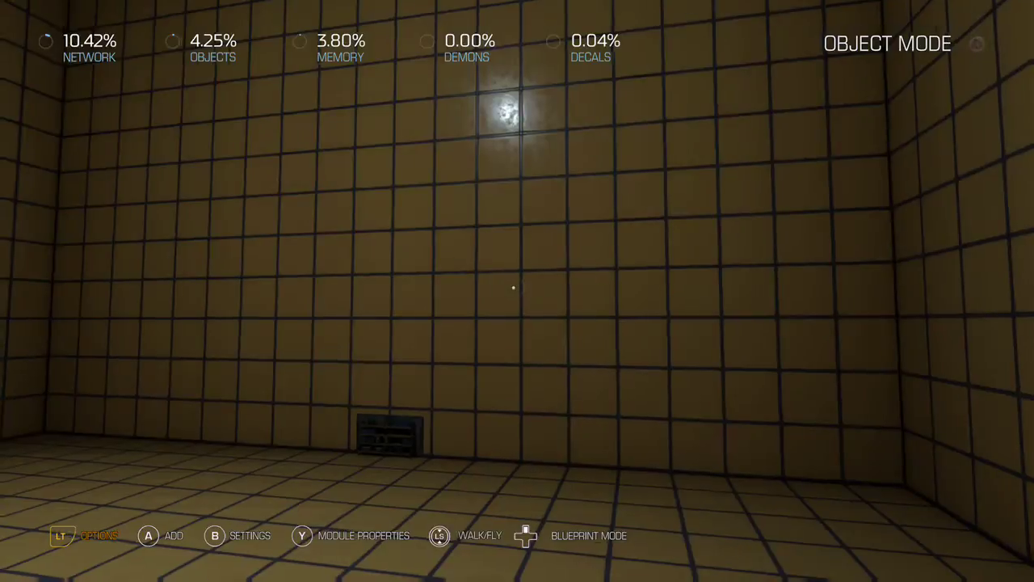
Duplicate the Grid Room module beside the original in blueprint mode and look at the rooms from inside.
key(Up)
key(Up)
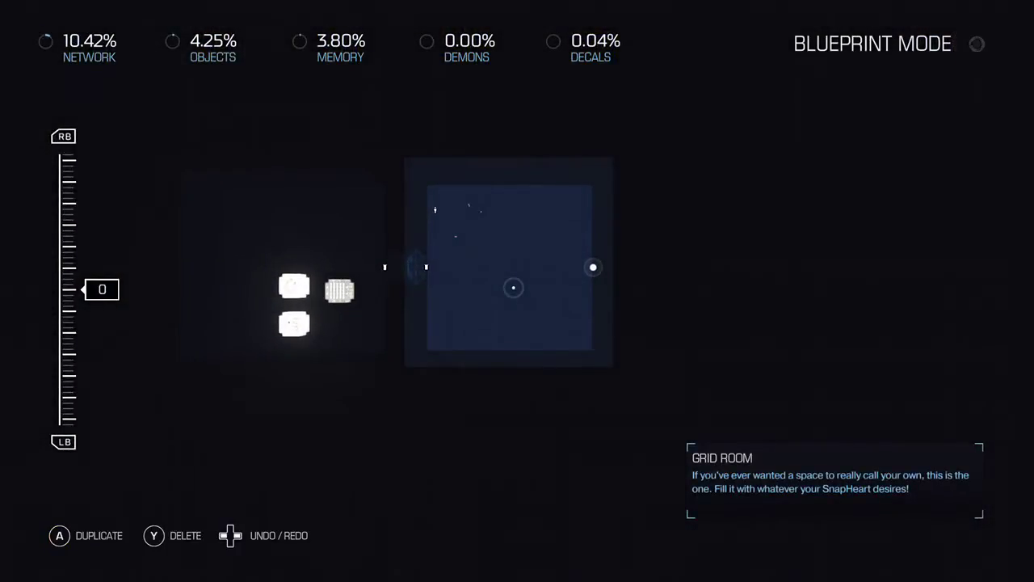
click(513, 288)
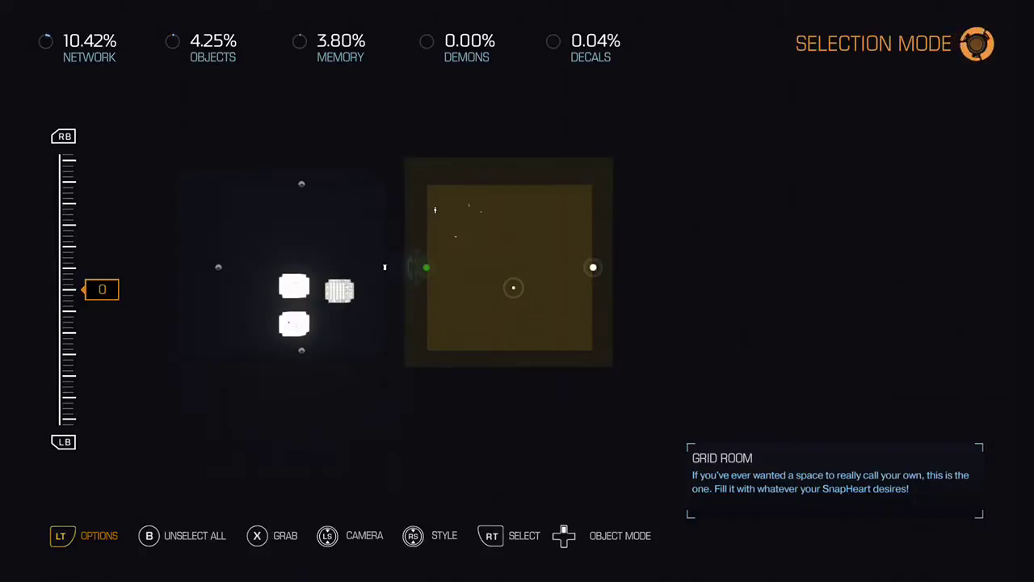
right_click(513, 287)
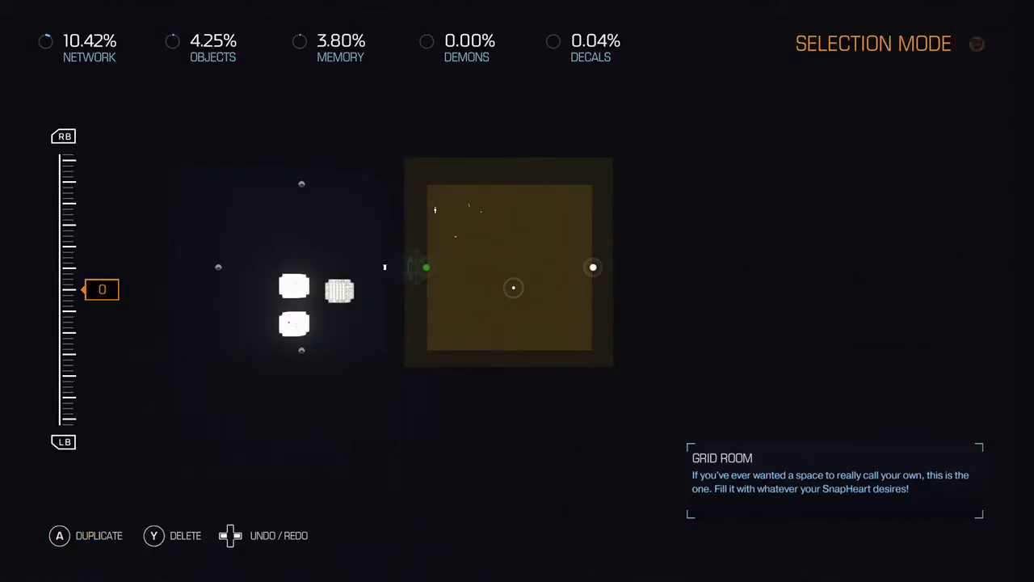
key(a)
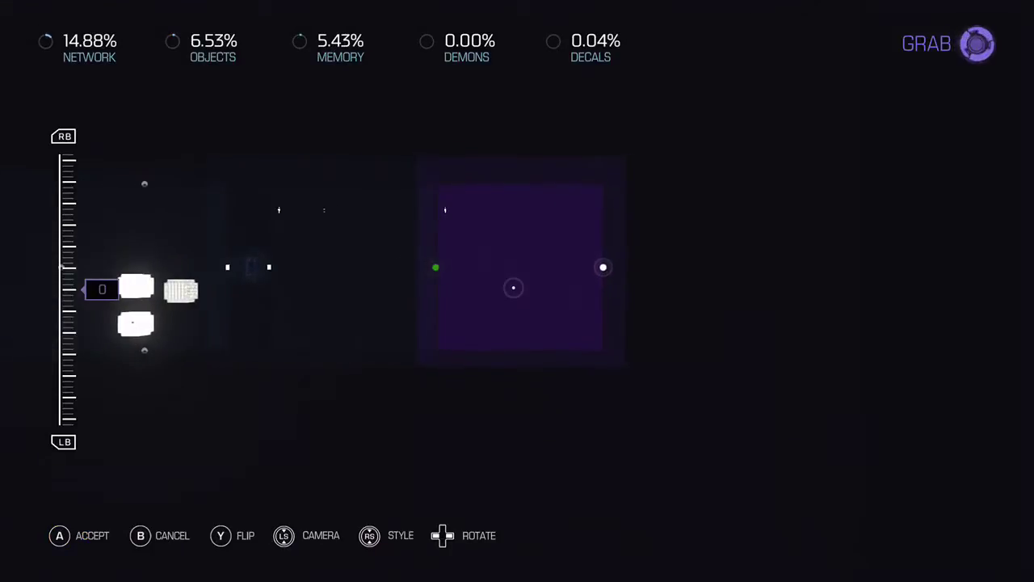
key(a)
key(Up)
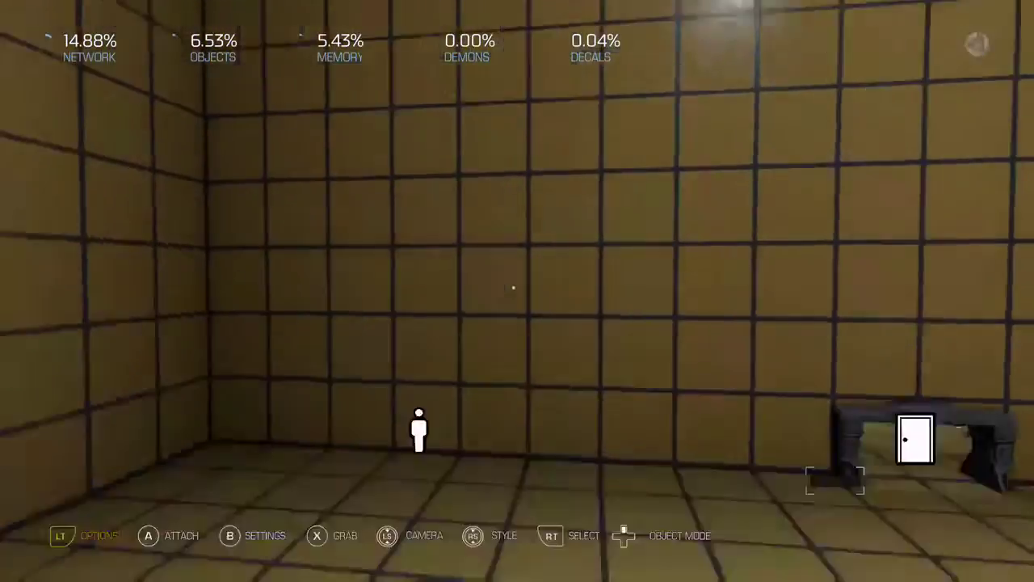
key(Up)
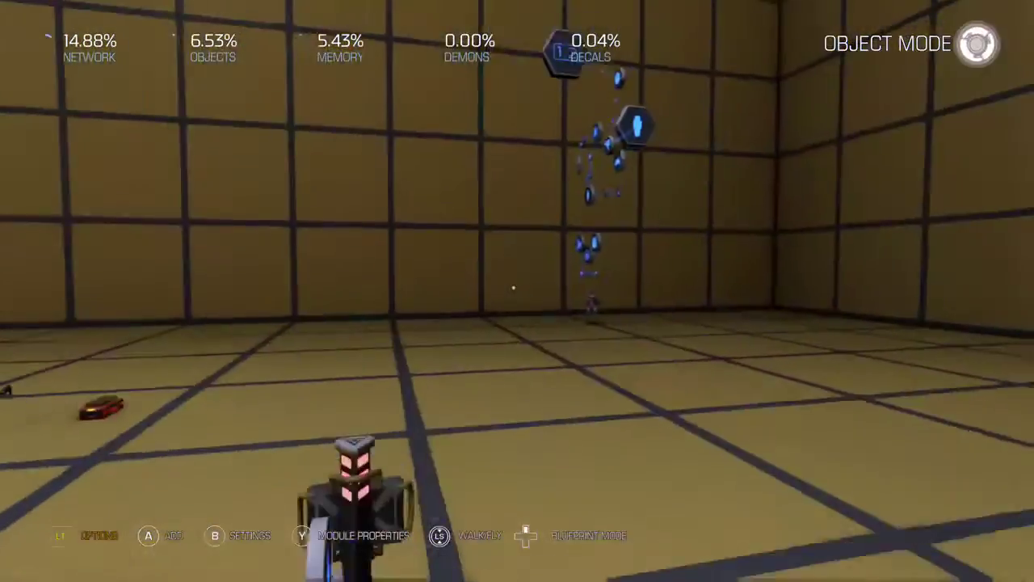
key(Up)
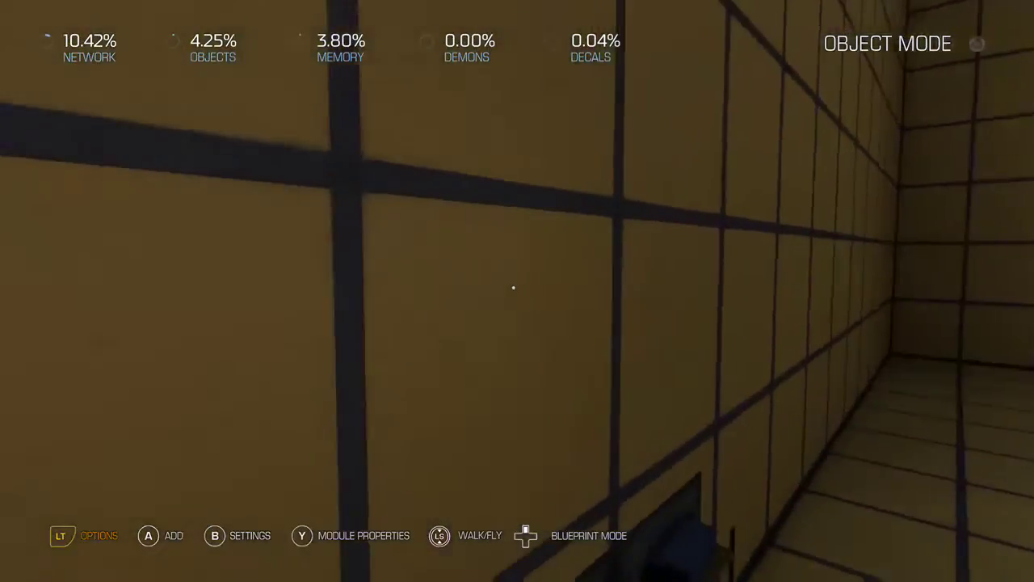
Add a Blocking Box from the Volumes category and give it the solid white Original render model.
key(a)
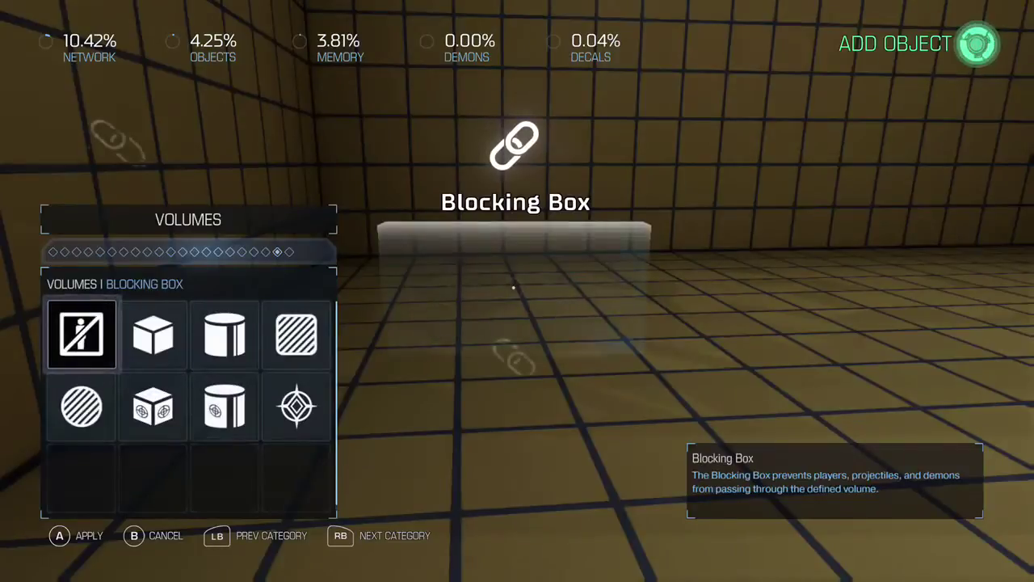
key(a)
key(a)
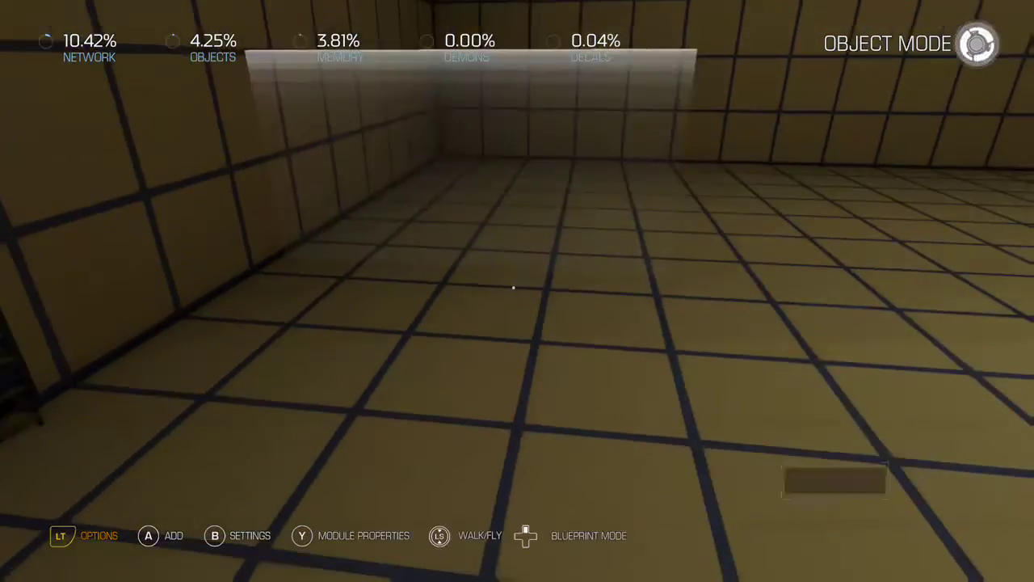
key(y)
key(Down)
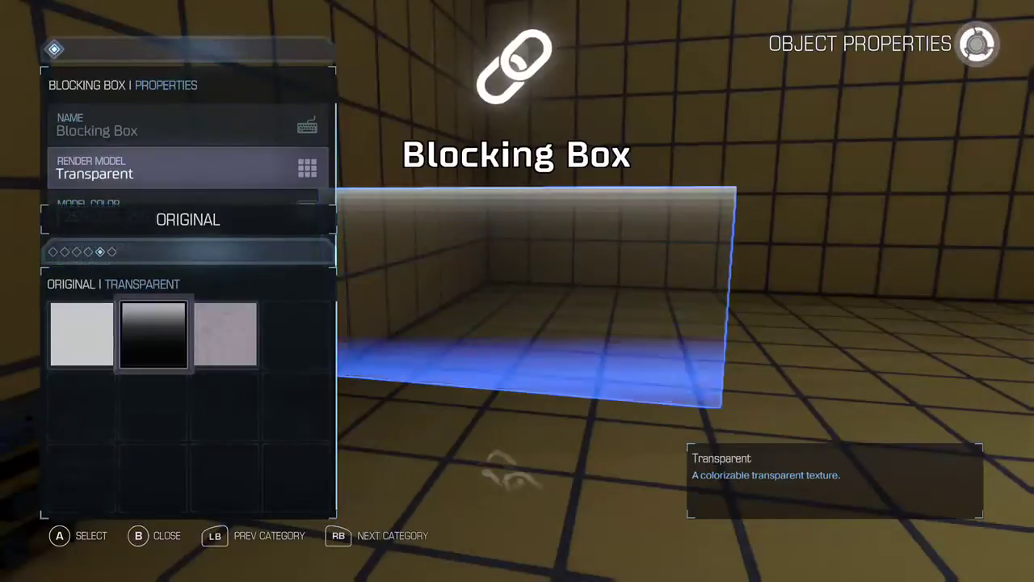
key(a)
key(b)
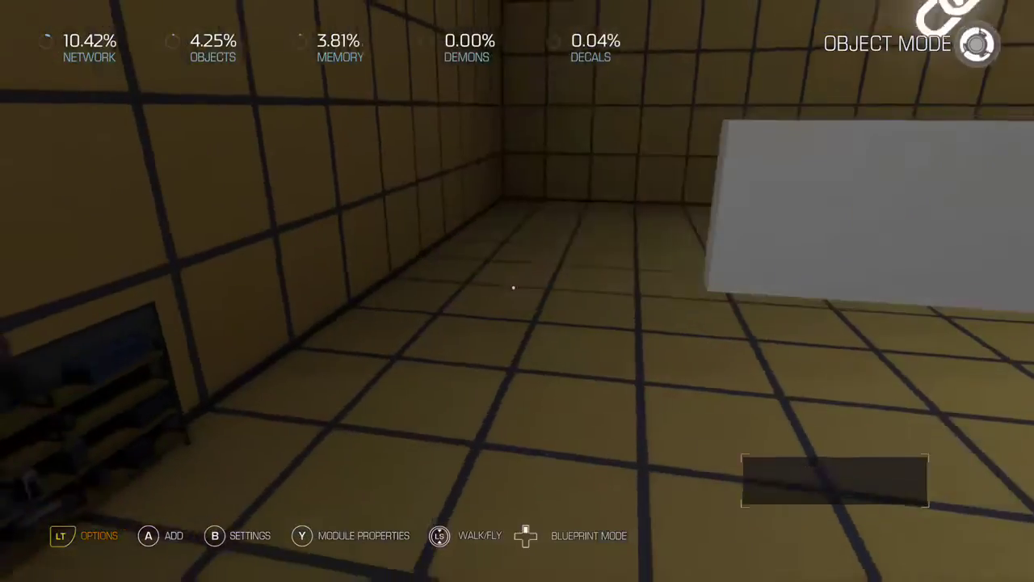
Grab the white Blocking Box and place it with its end against the tiled wall.
key(a)
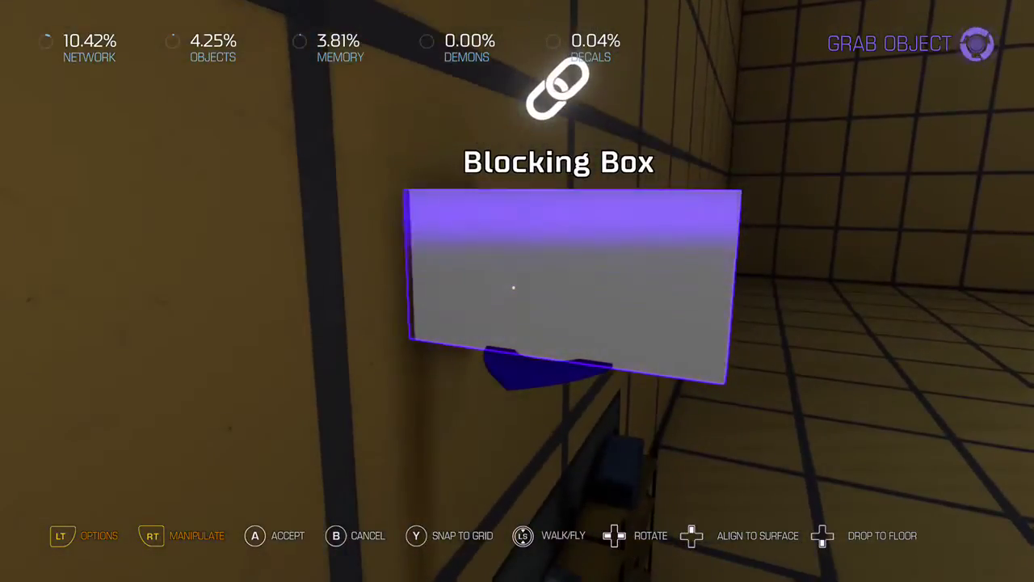
key(a)
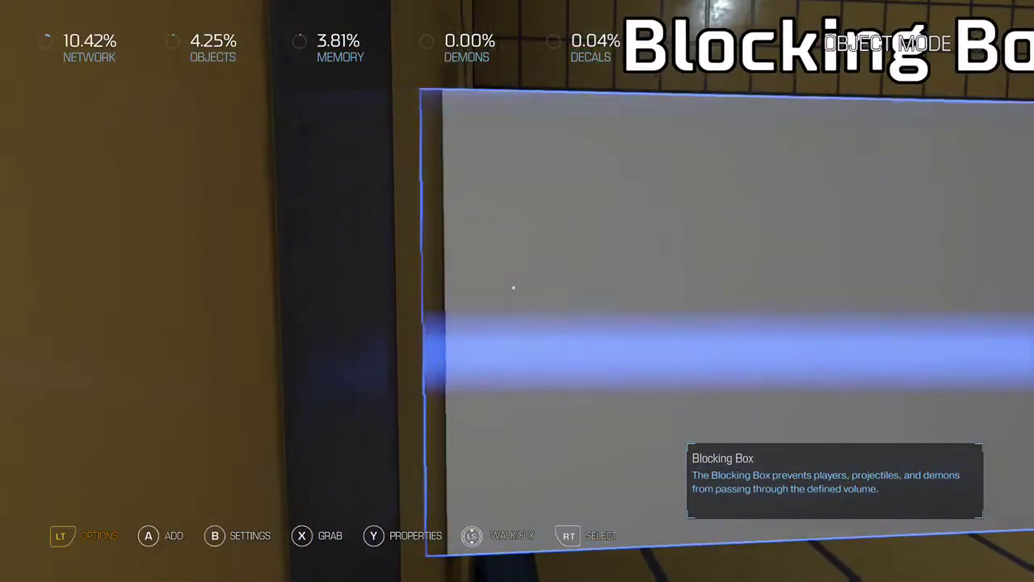
key(x)
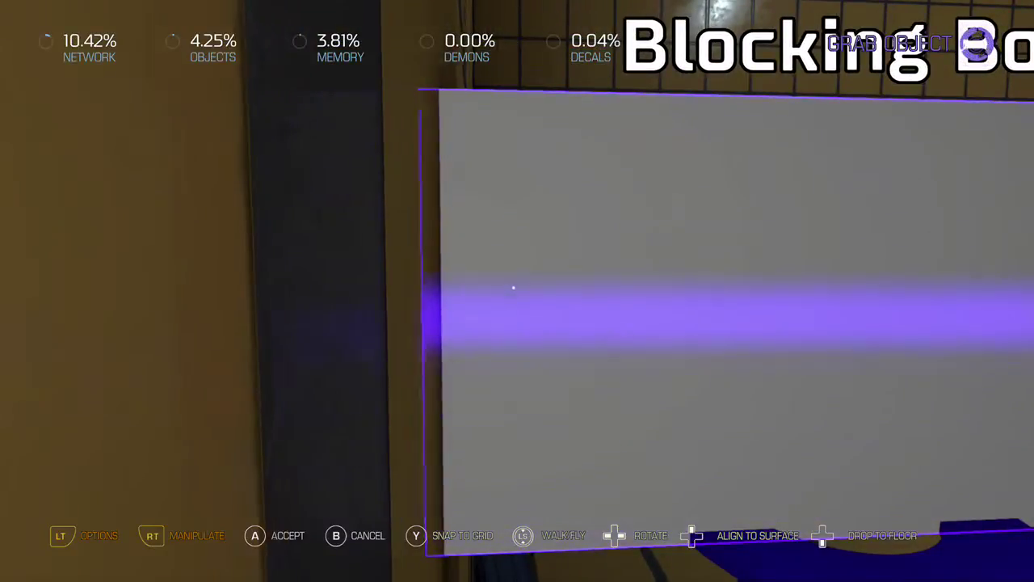
key(a)
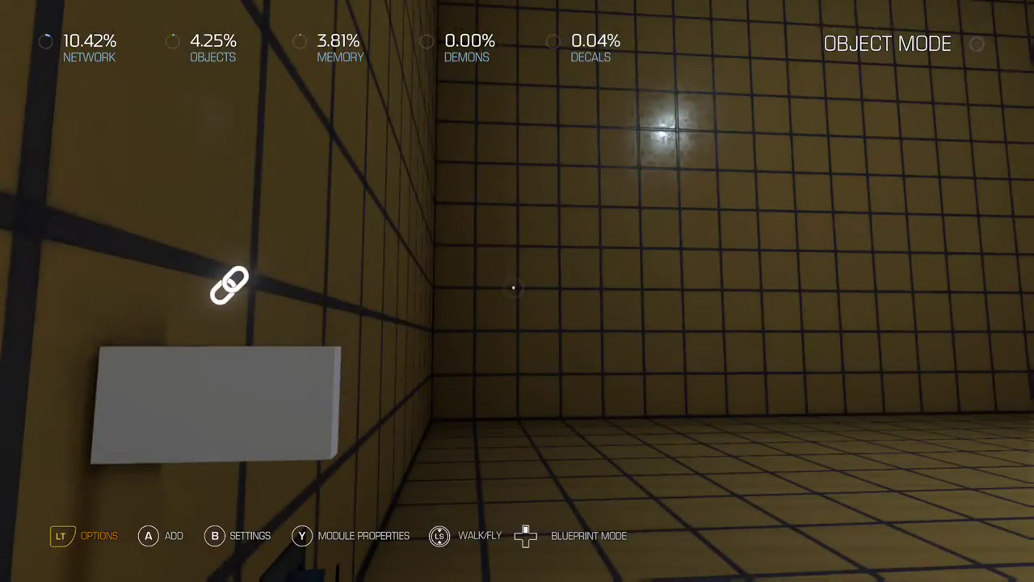
Check the Grid Size setting and reposition the white Blocking Box with its end against the tiled wall.
key(b)
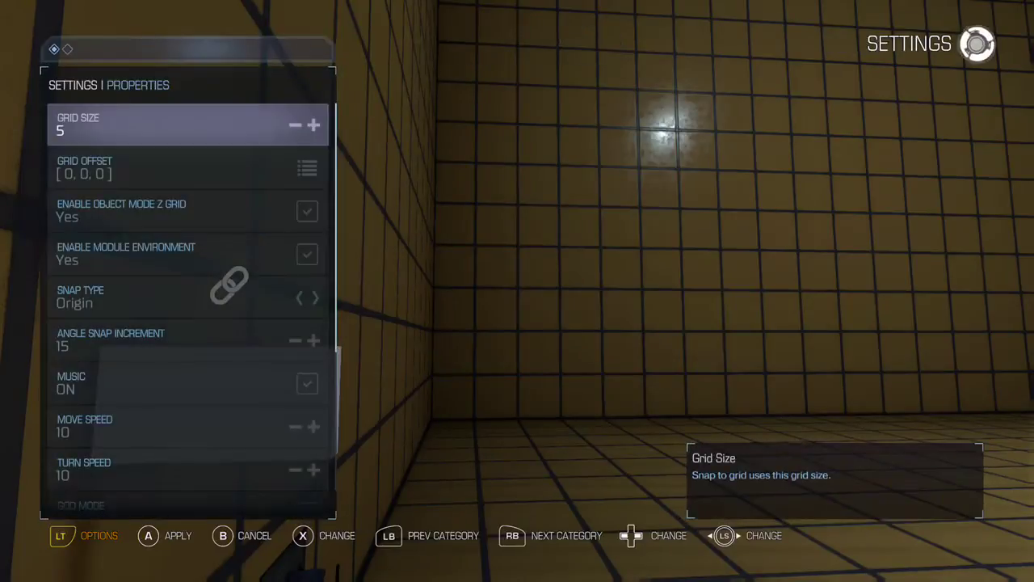
key(b)
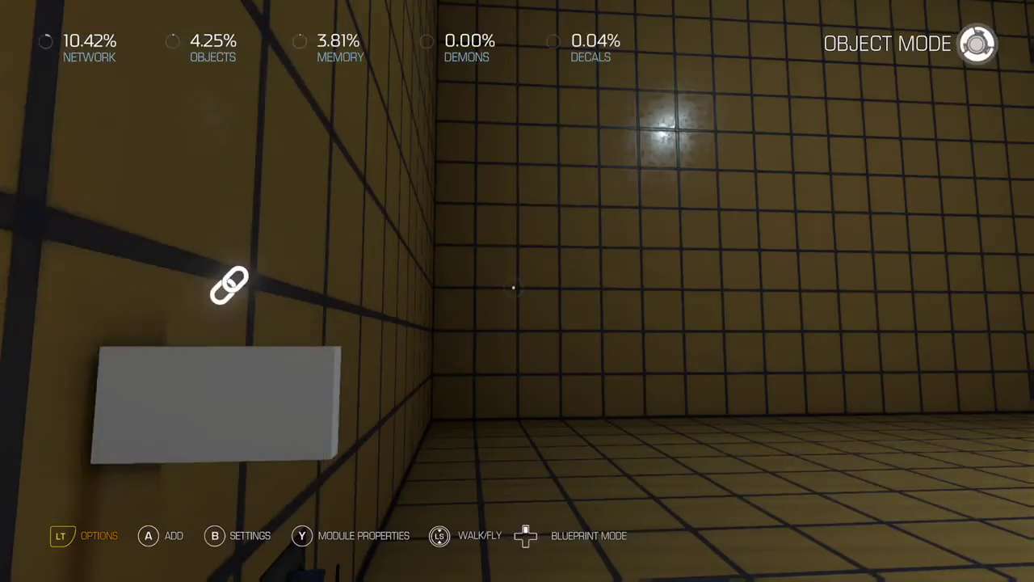
key(w)
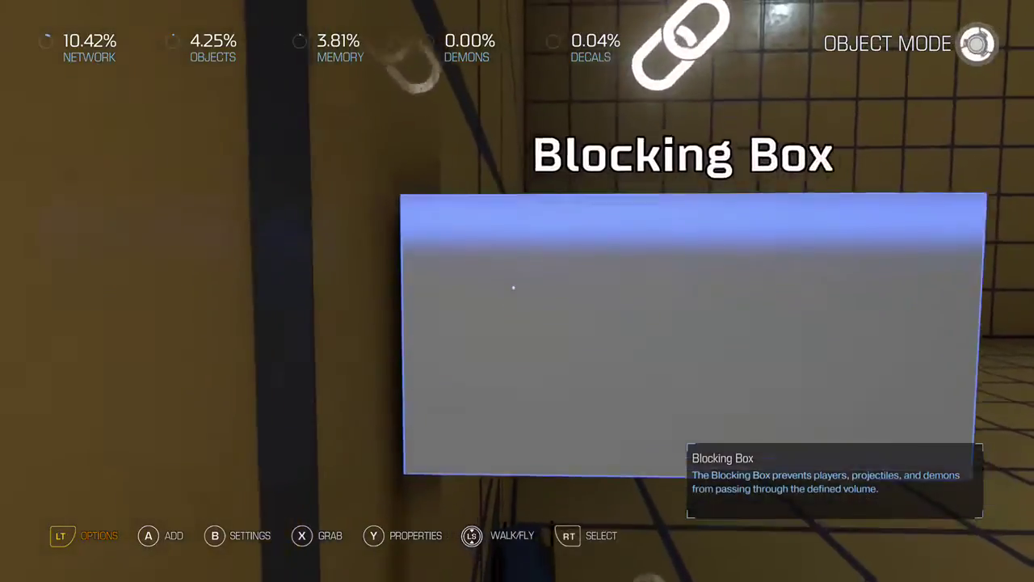
key(x)
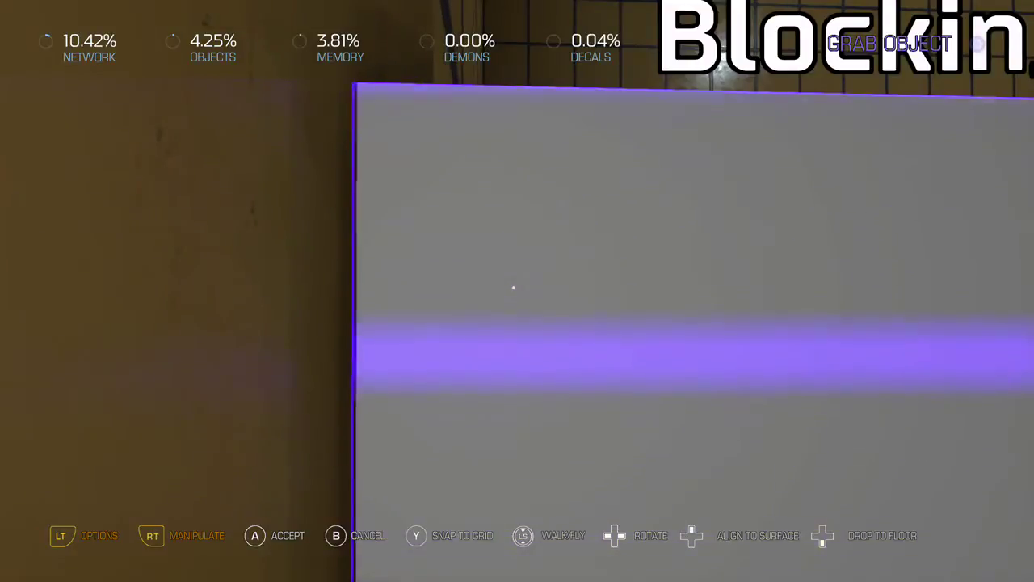
key(a)
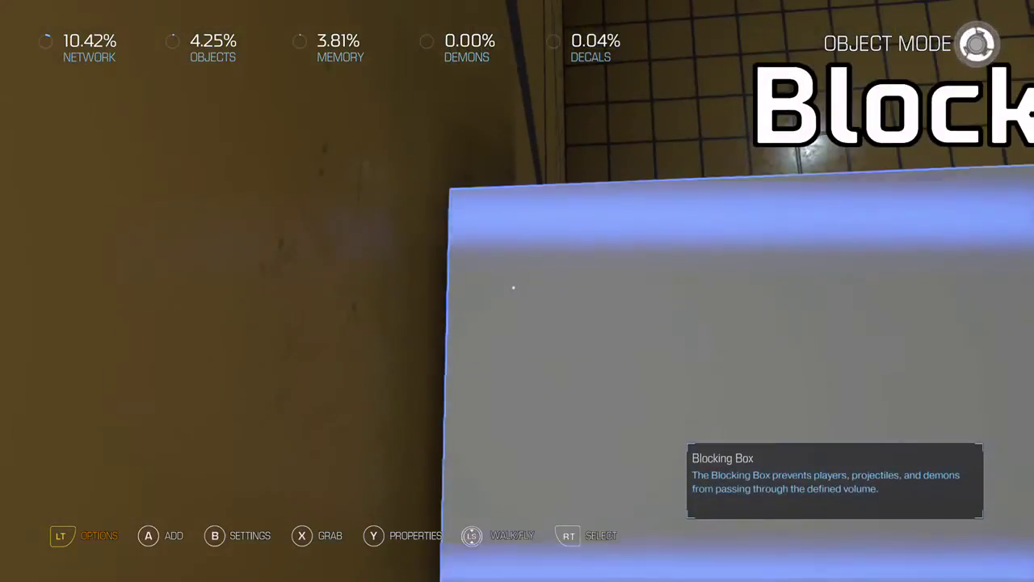
Regrab the white Blocking Box and readjust how closely its end meets the tiled wall.
key(x)
key(a)
key(s)
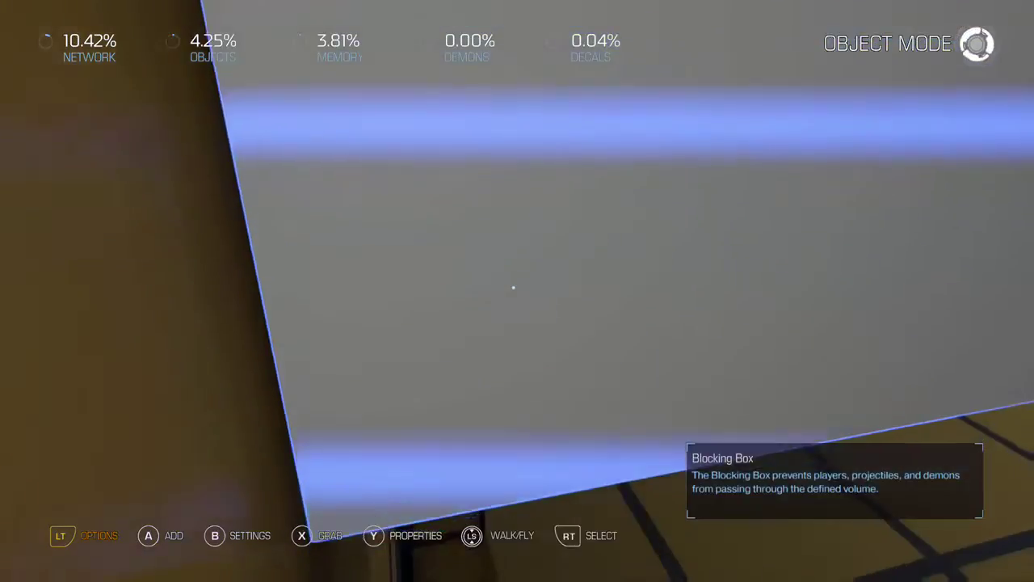
key(w)
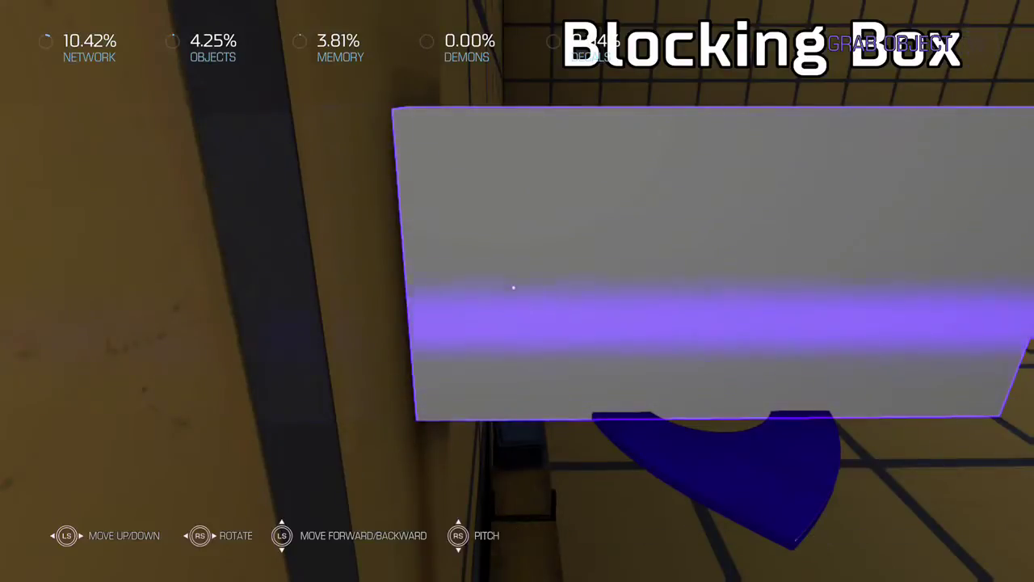
key(a)
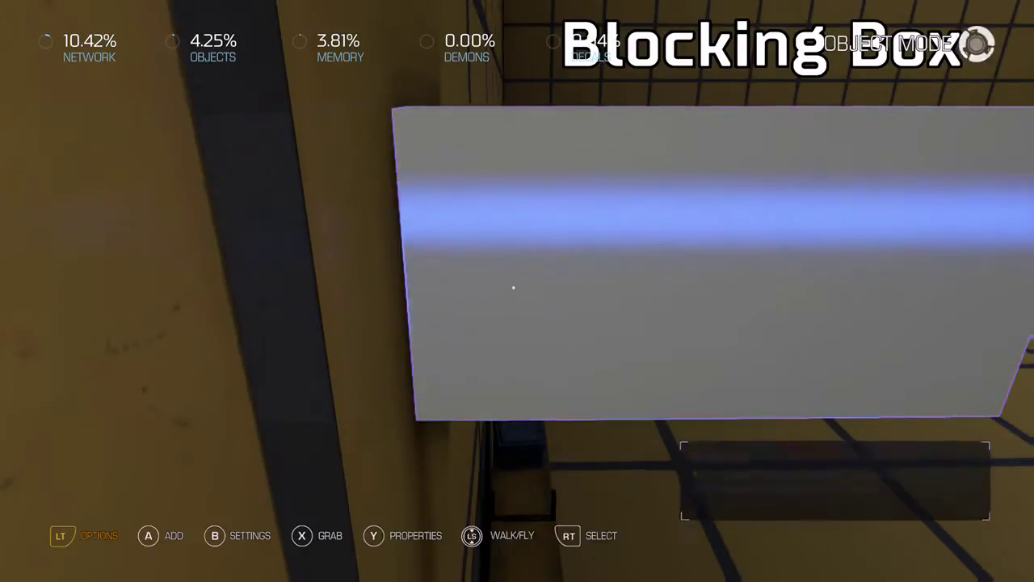
Try to fine-tune the Blocking Box against the wall with the grab manipulation controls, placing it again beside the wall.
key(x)
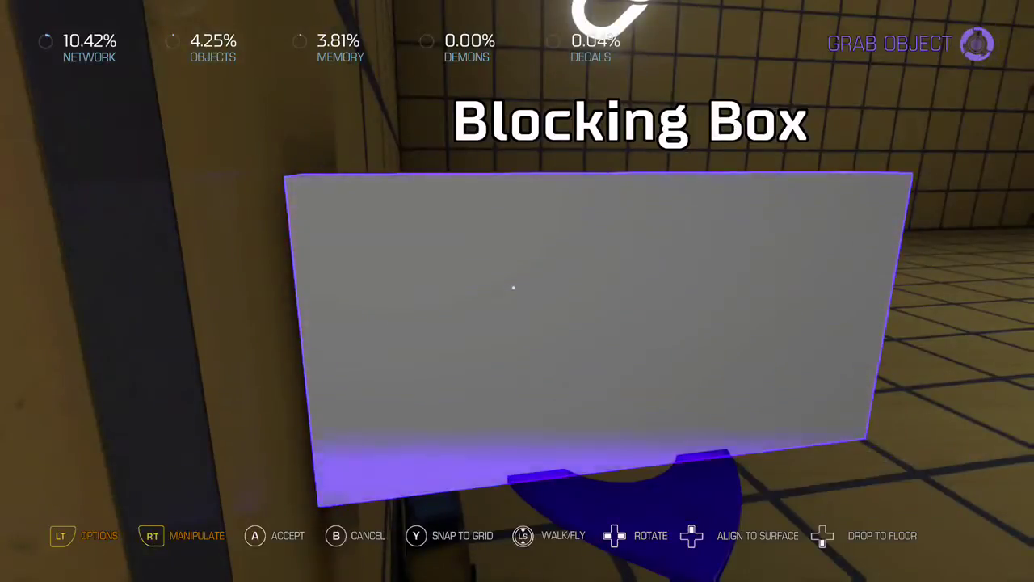
key(RT)
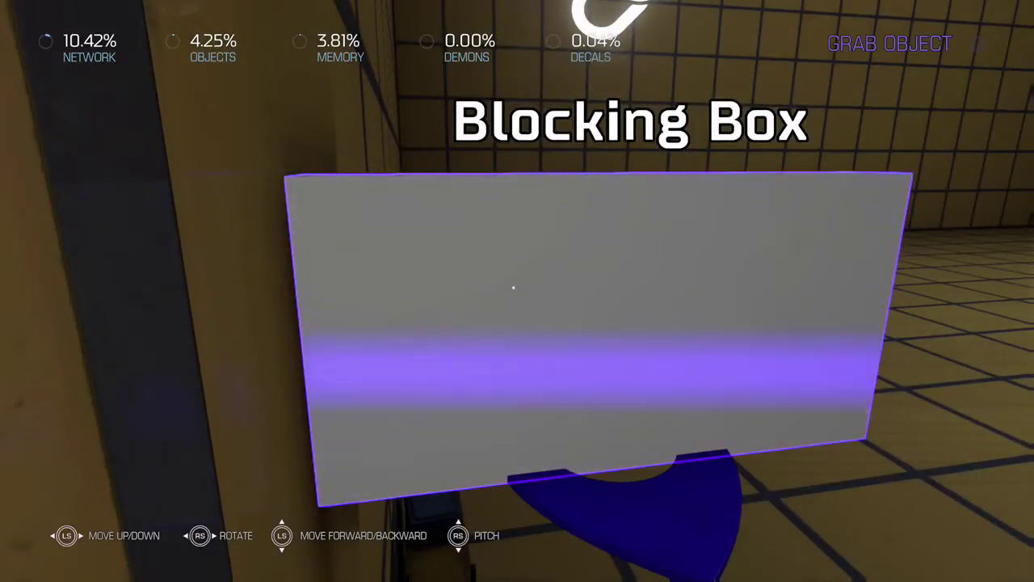
key(LS)
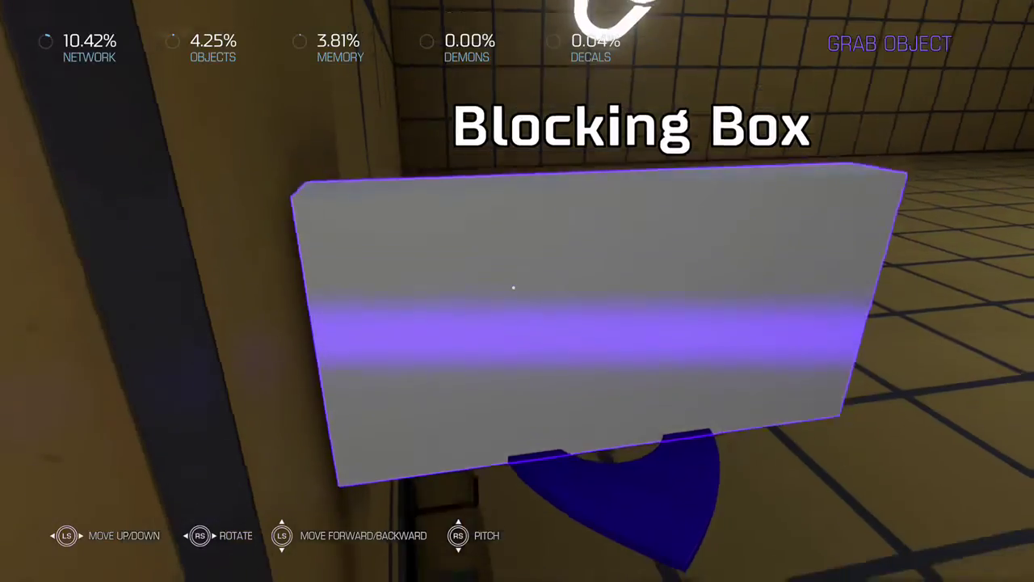
click(513, 288)
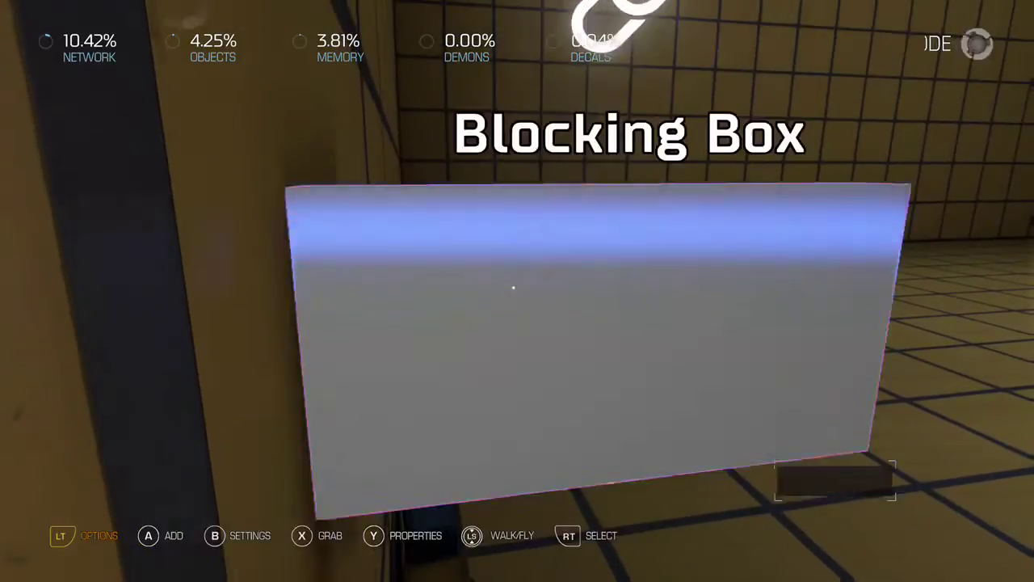
key(w)
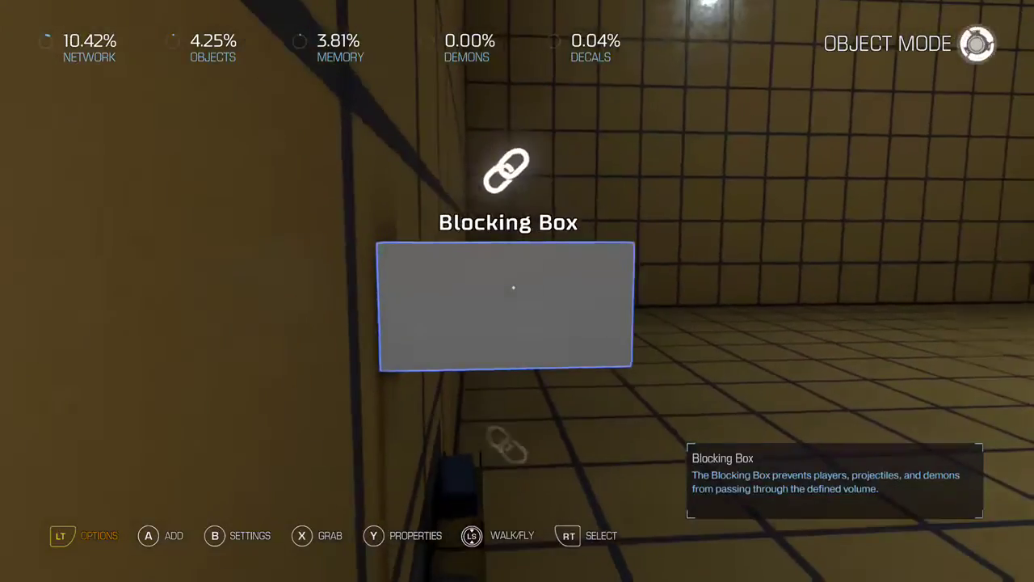
key(x)
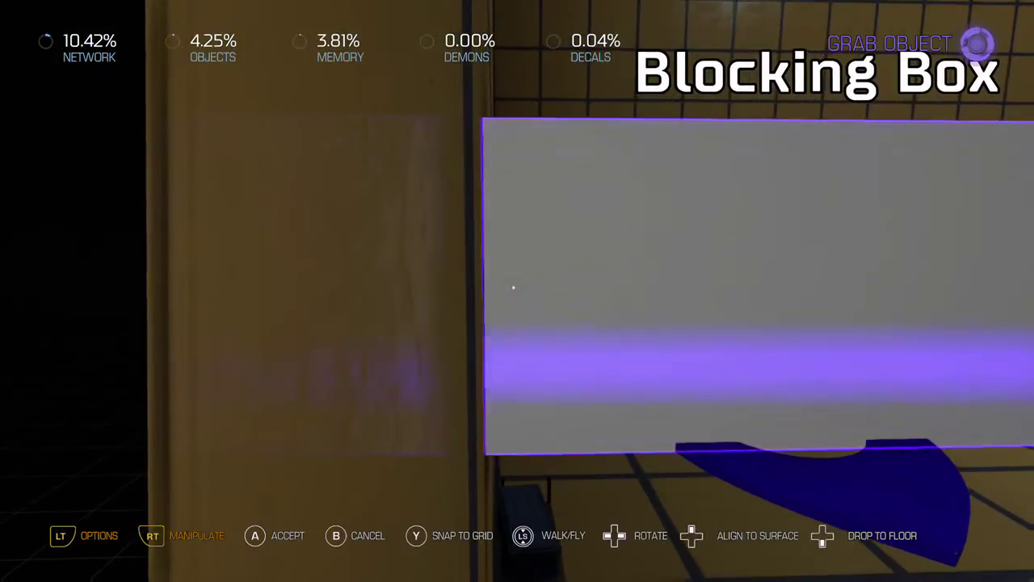
click(513, 287)
key(s)
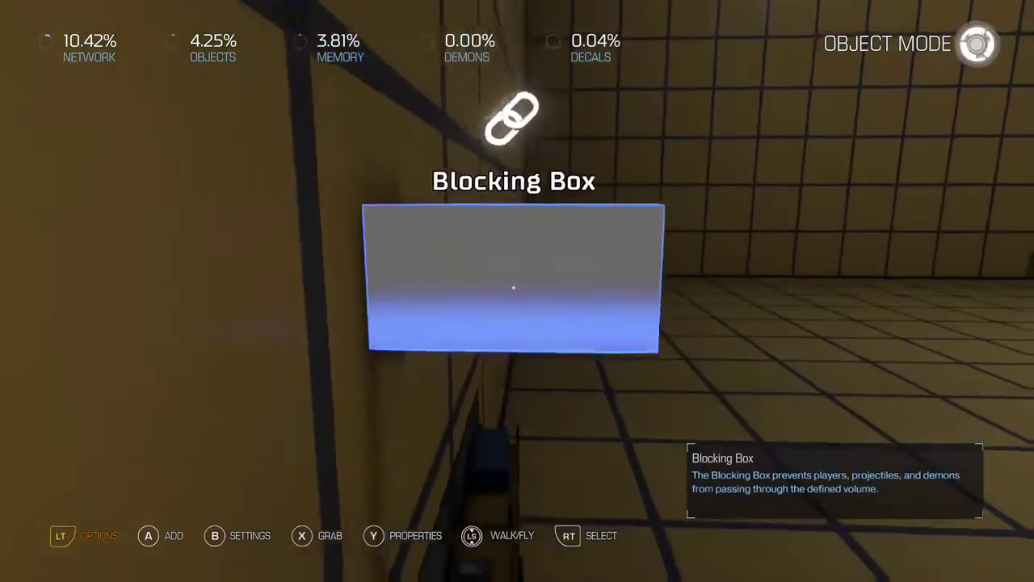
Lower the Blocking Box to the base of the tiled wall and place it near the floor.
click(513, 288)
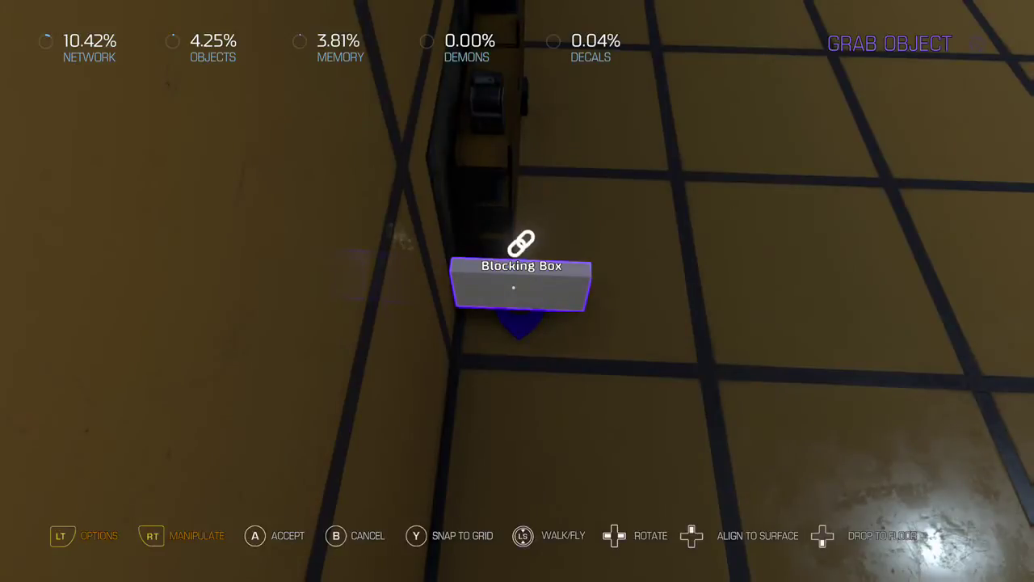
key(Return)
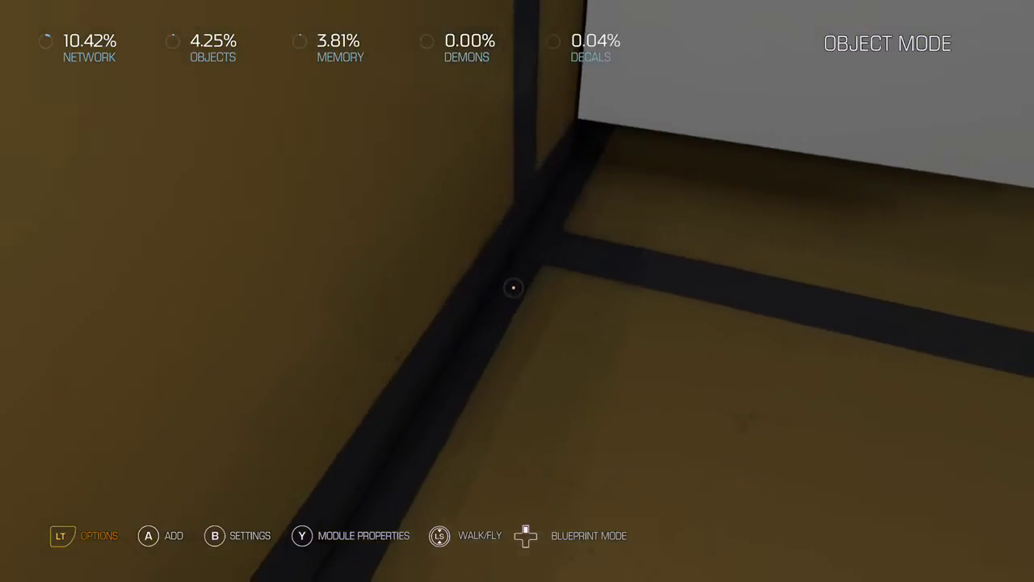
key(x)
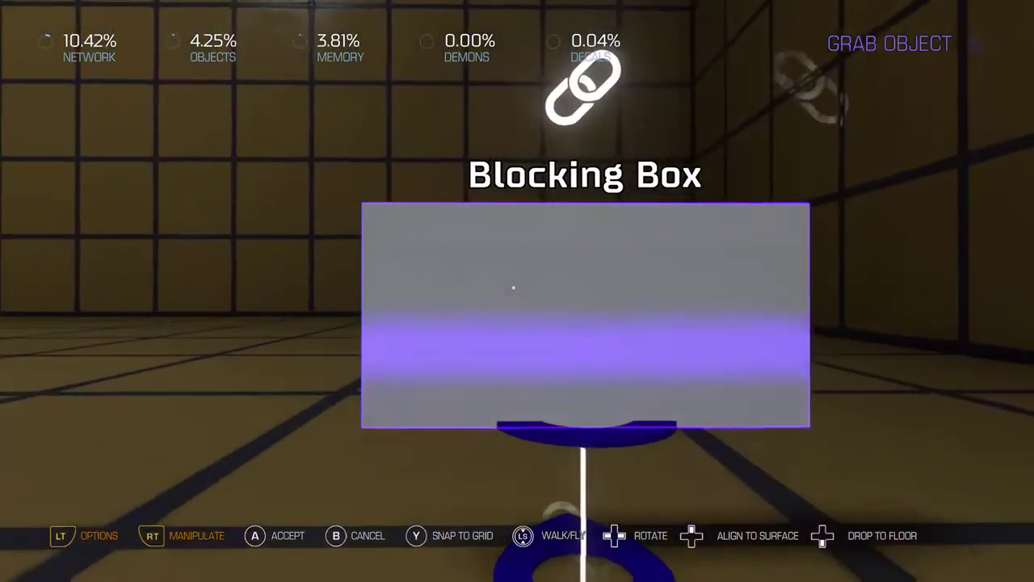
key(Return)
Examine the tiled room's floor and walls from near floor level and from above.
key(s)
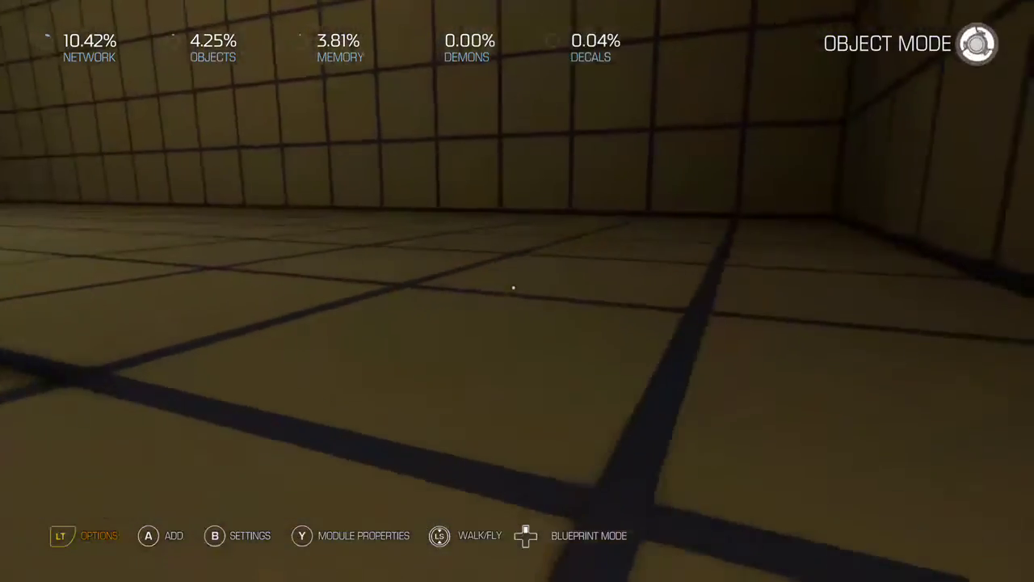
key(s)
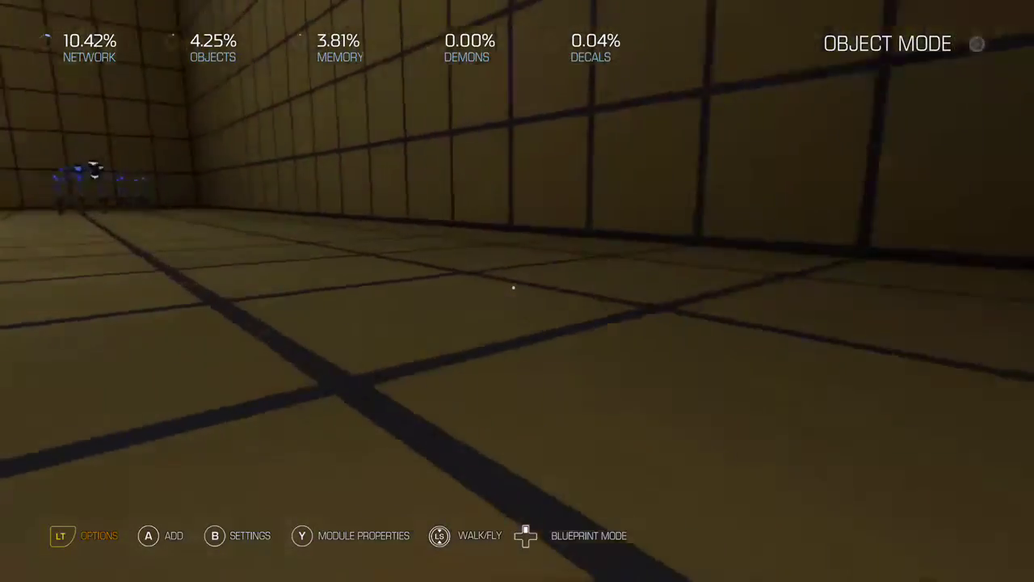
key(s)
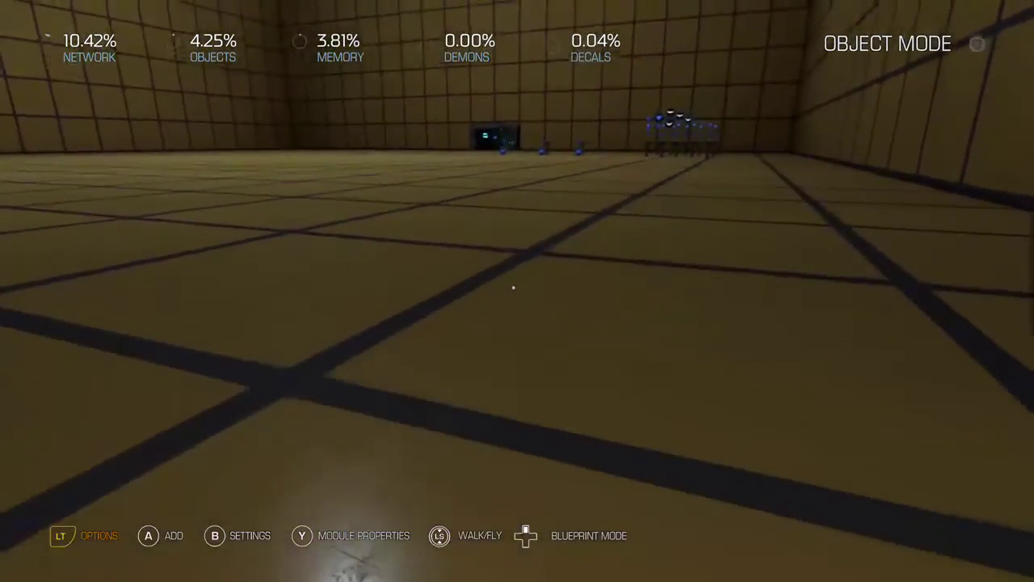
key(w)
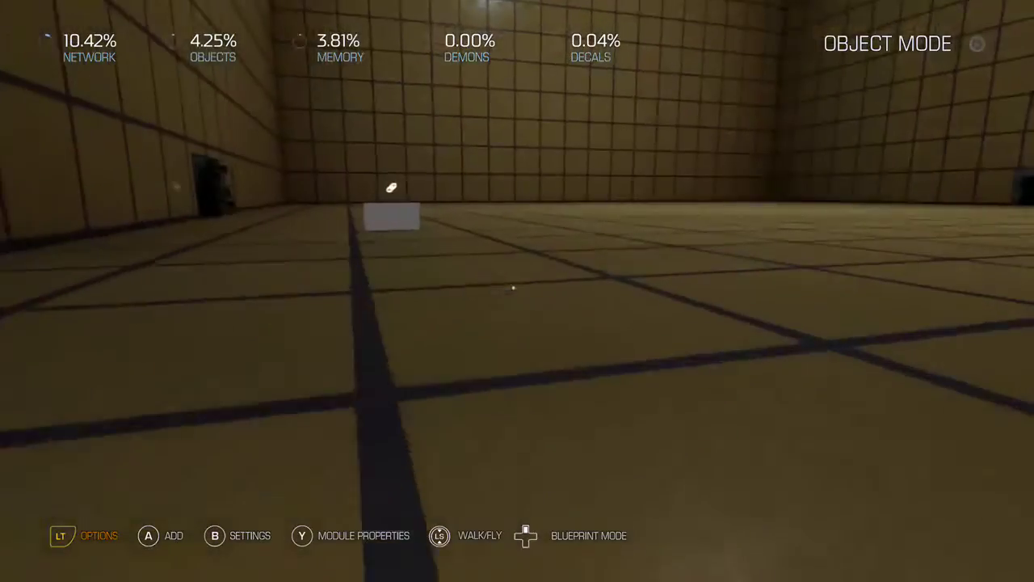
key(d)
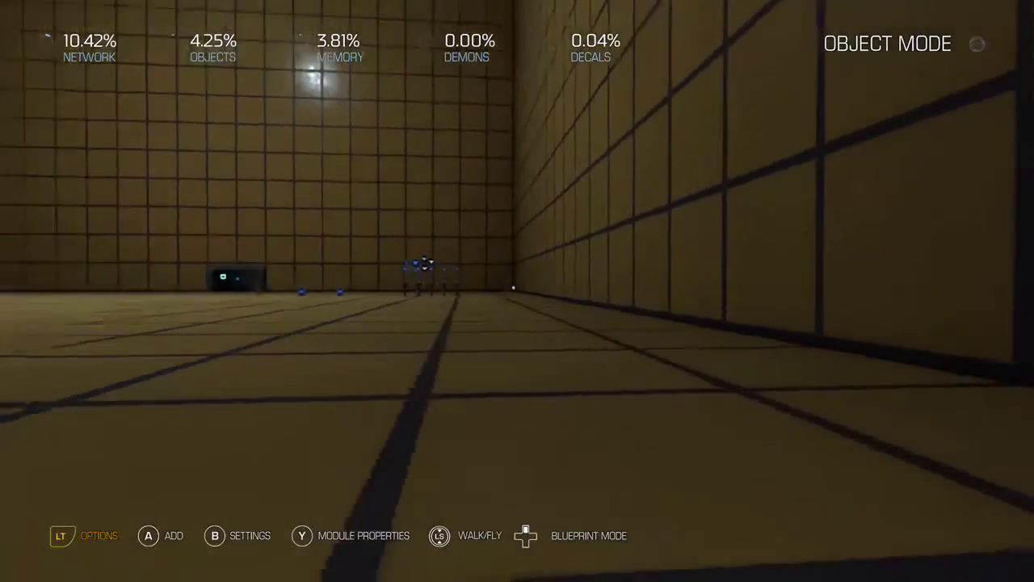
key(a)
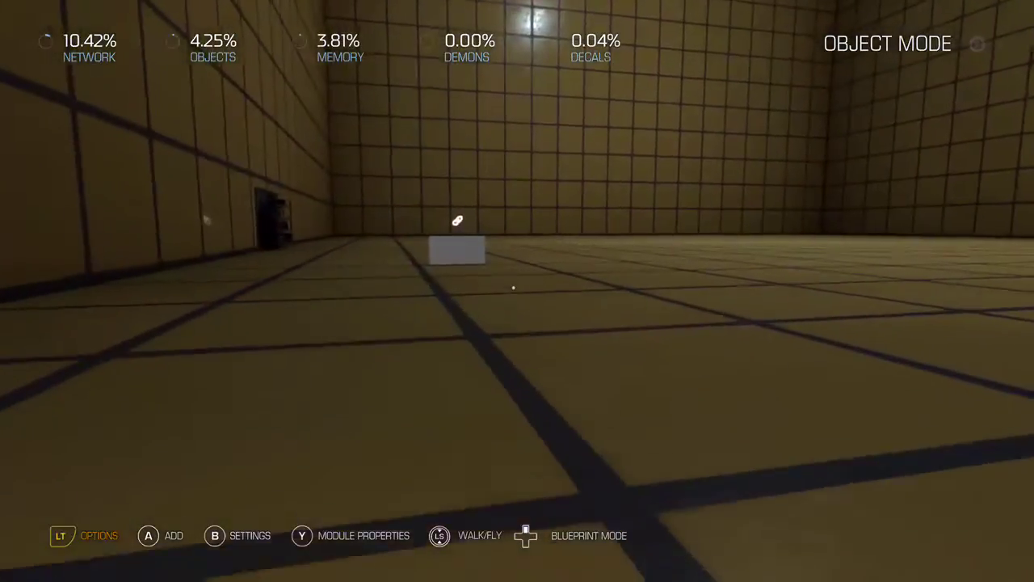
key(a)
key(Up)
key(Down)
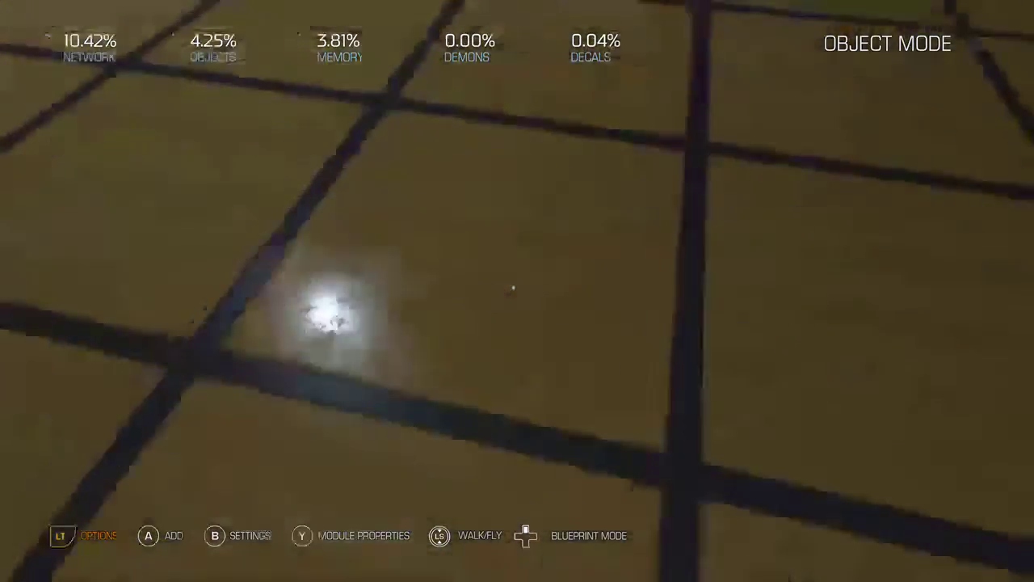
key(Up)
key(a)
key(Up)
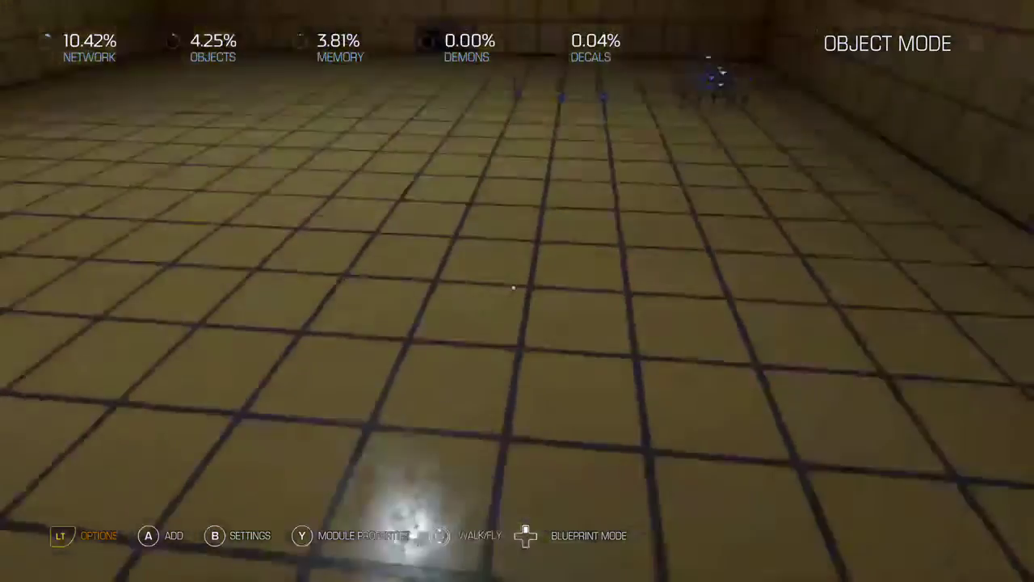
Grab the white Blocking Box and place it on the open floor along a tile grid line.
key(Down)
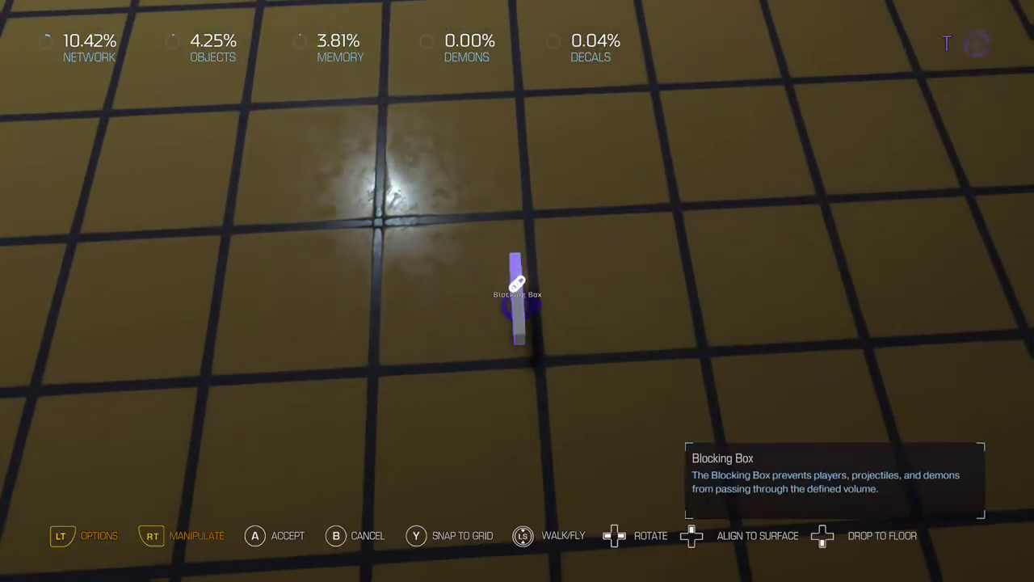
key(Return)
key(Up)
key(a)
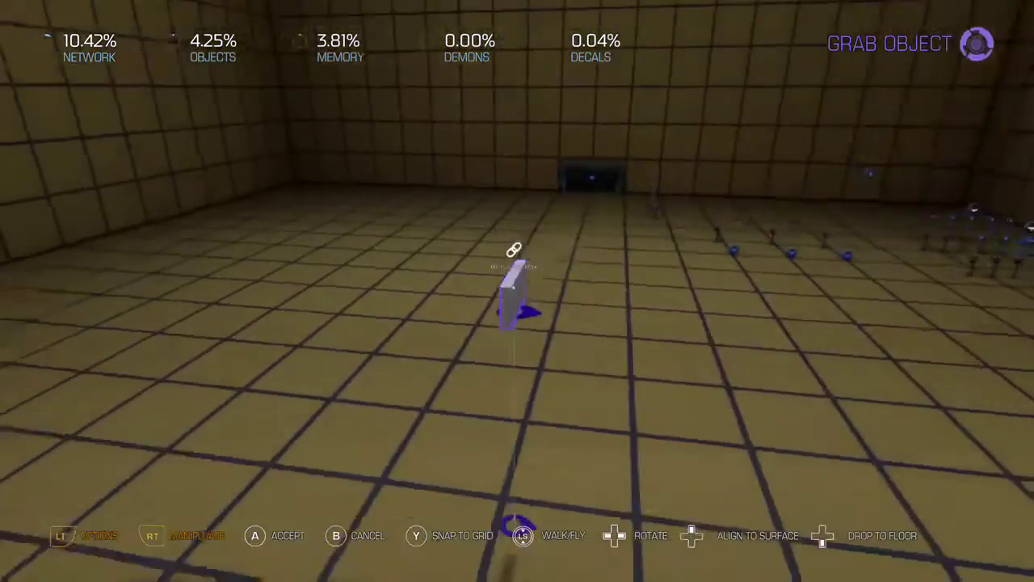
key(a)
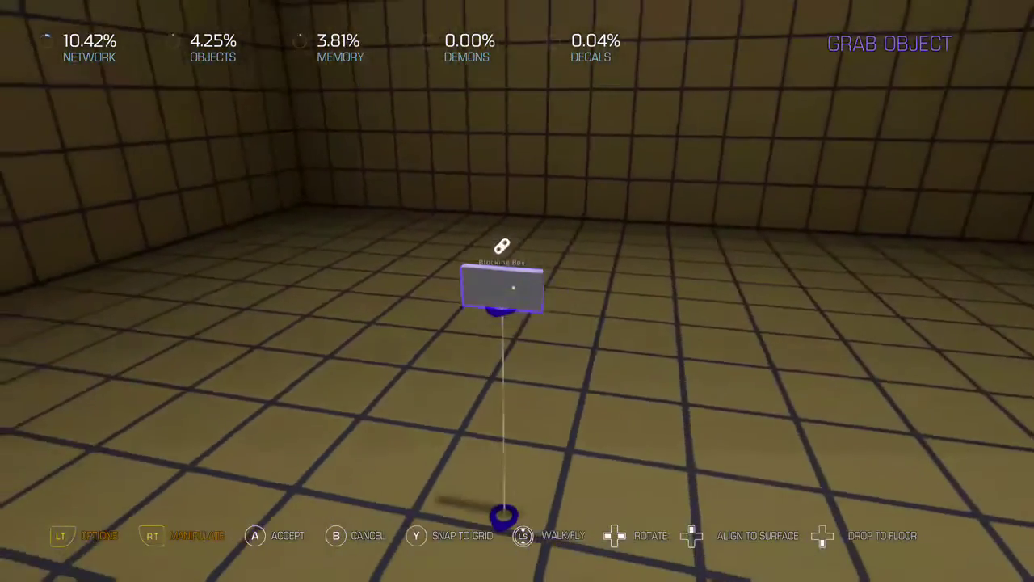
key(a)
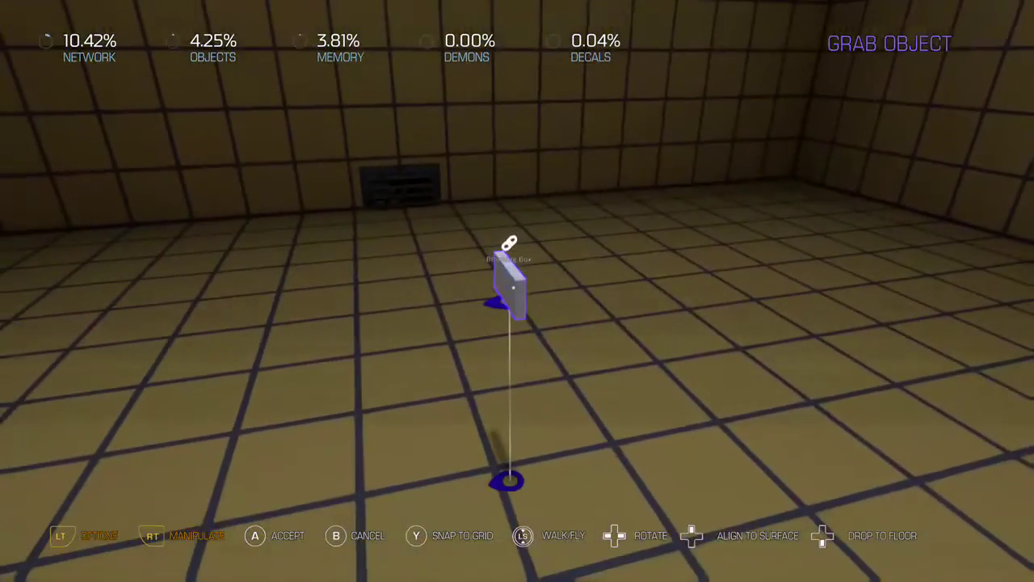
key(a)
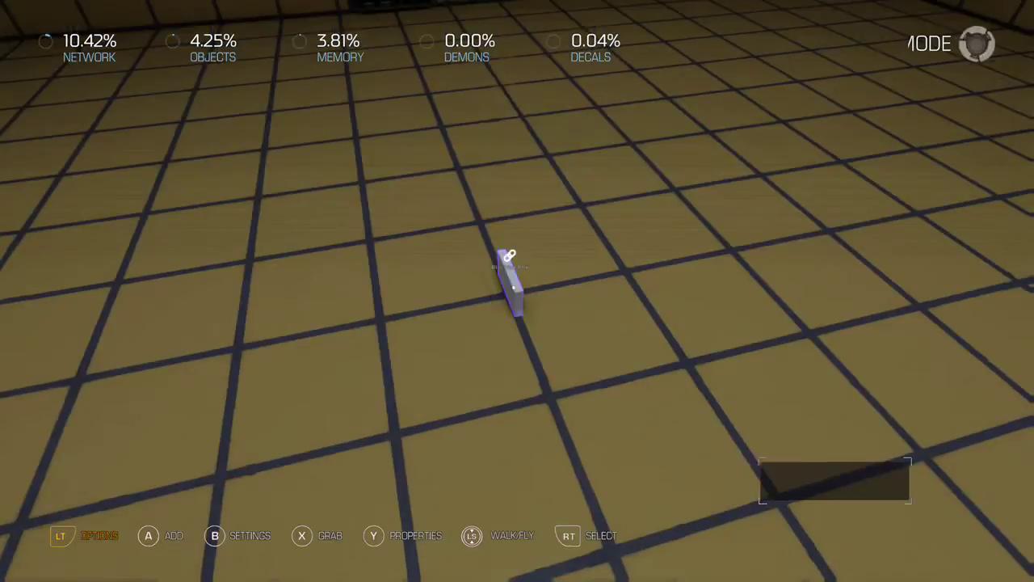
Open the white Blocking Box's size properties and set its depth to 2000.
key(e)
key(Down)
key(Down)
key(Down)
key(Down)
key(Down)
key(Down)
key(Down)
key(Down)
key(Down)
key(Down)
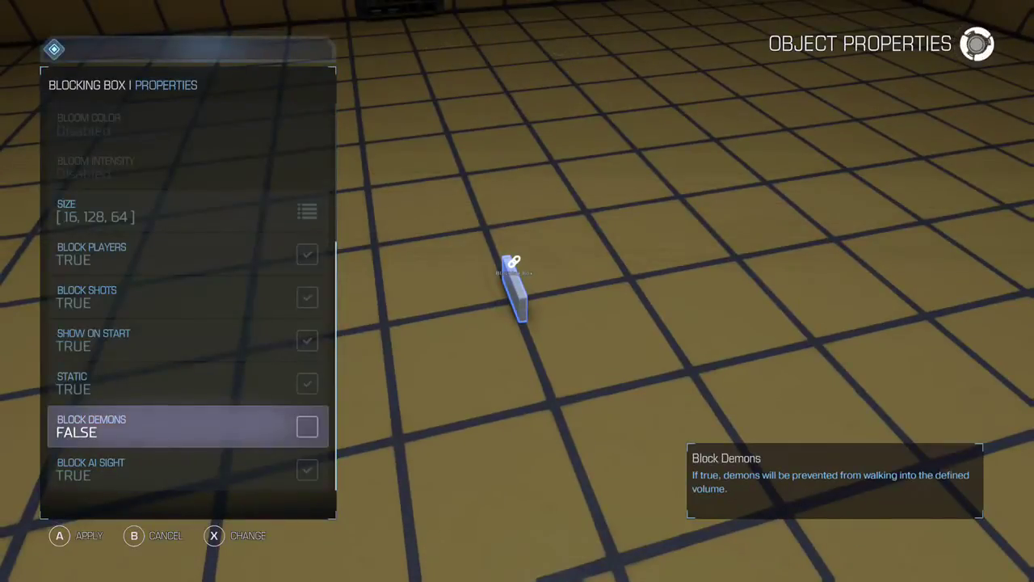
key(Down)
key(Down)
key(Down)
key(Down)
key(Down)
key(Down)
key(Down)
key(Down)
key(Down)
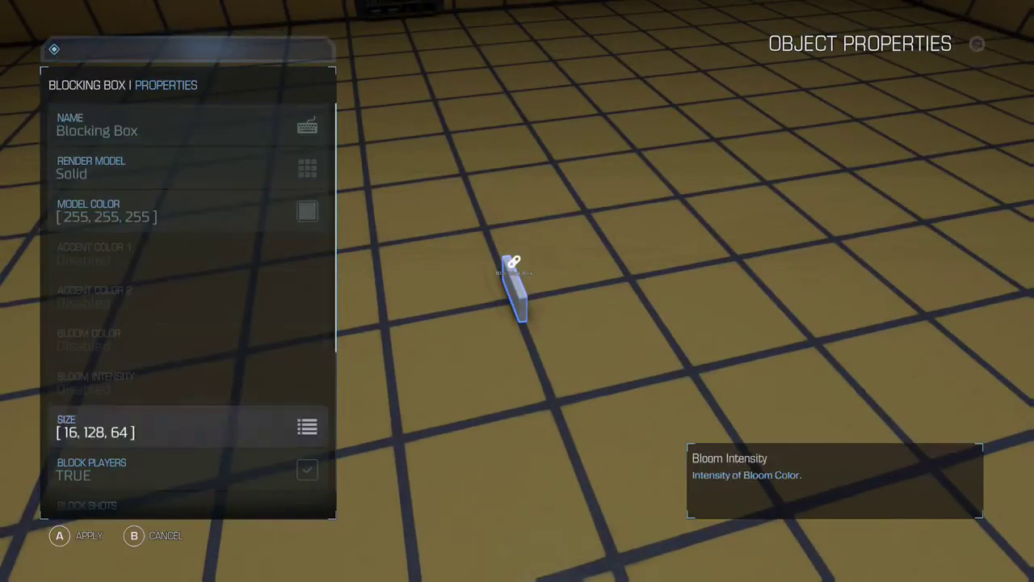
key(Return)
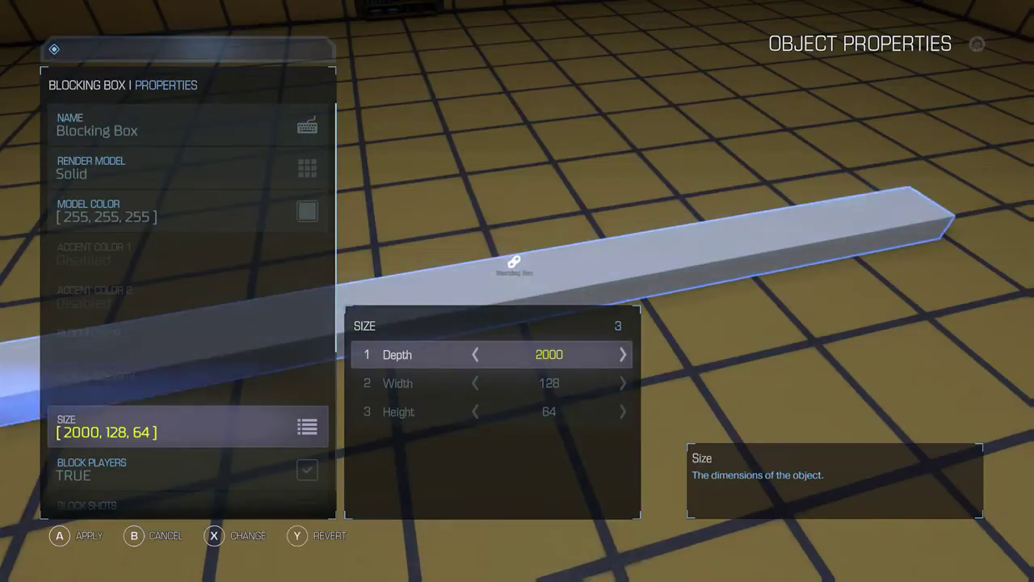
Set the Blocking Box's width to 2000.
key(Down)
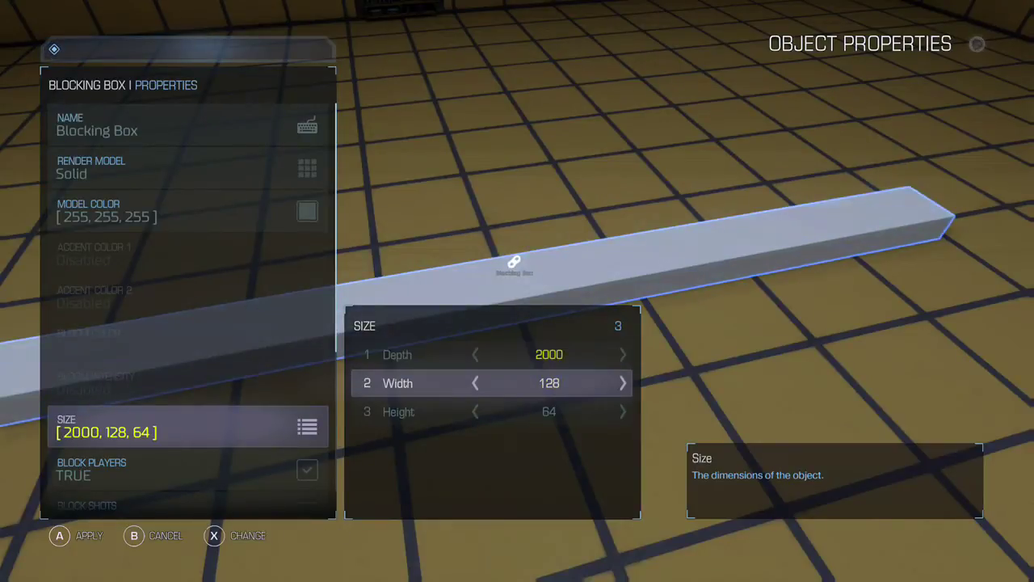
key(Return)
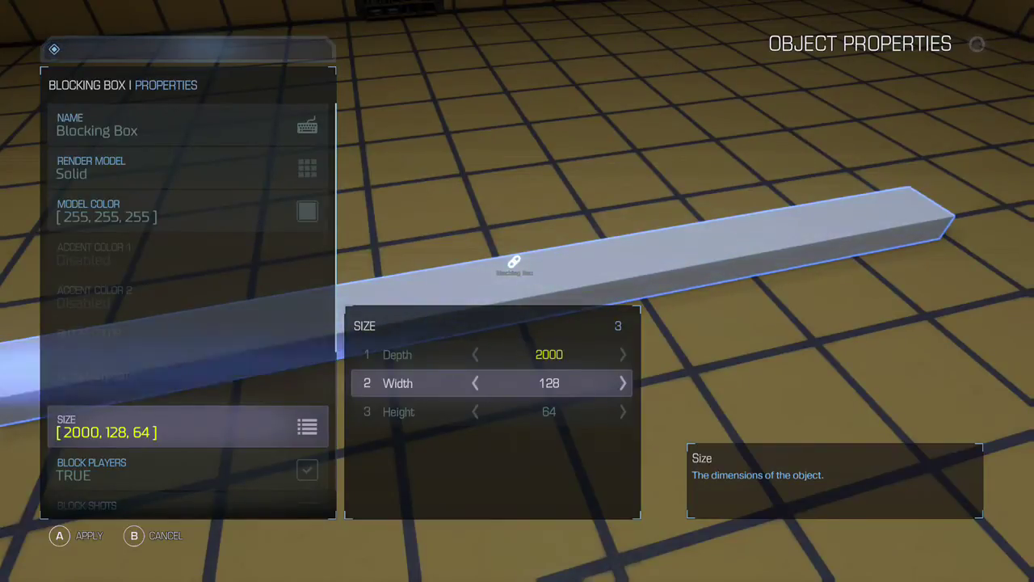
text(2000)
key(Return)
key(Down)
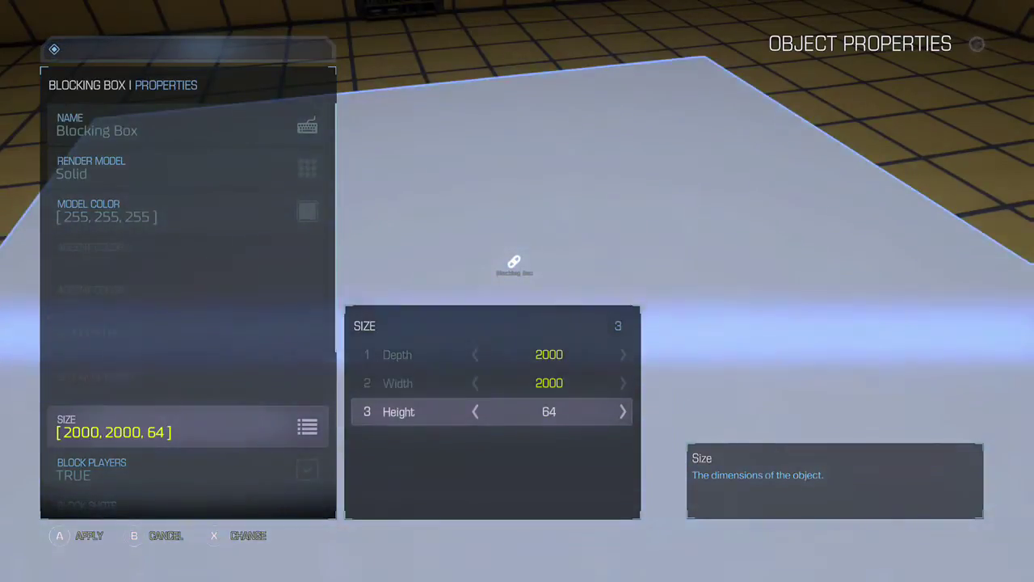
Set the Blocking Box's height to 2 so it forms a thin floor panel.
key(Return)
key(Return)
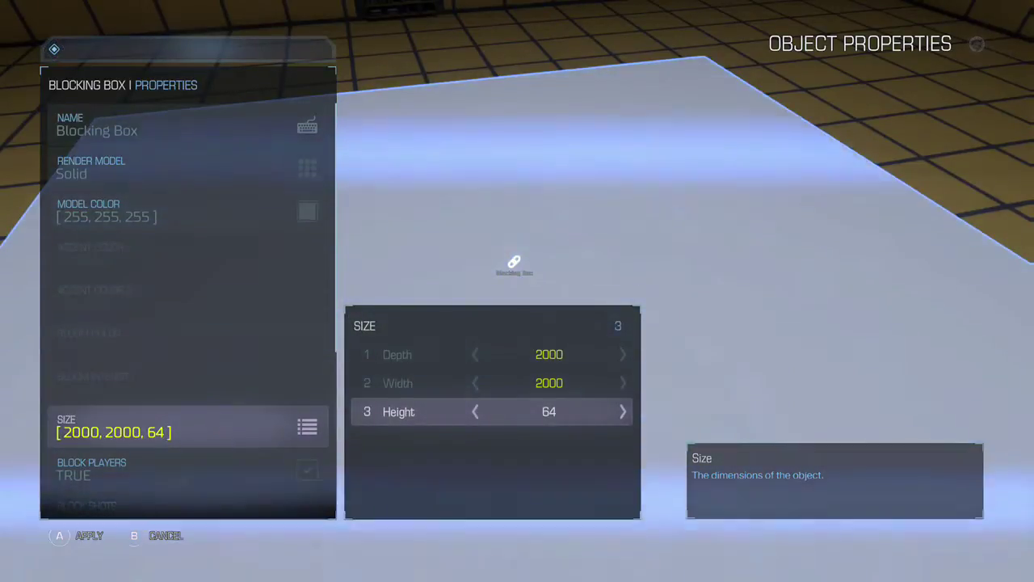
key(BackSpace)
key(BackSpace)
text(2)
key(Return)
key(Up)
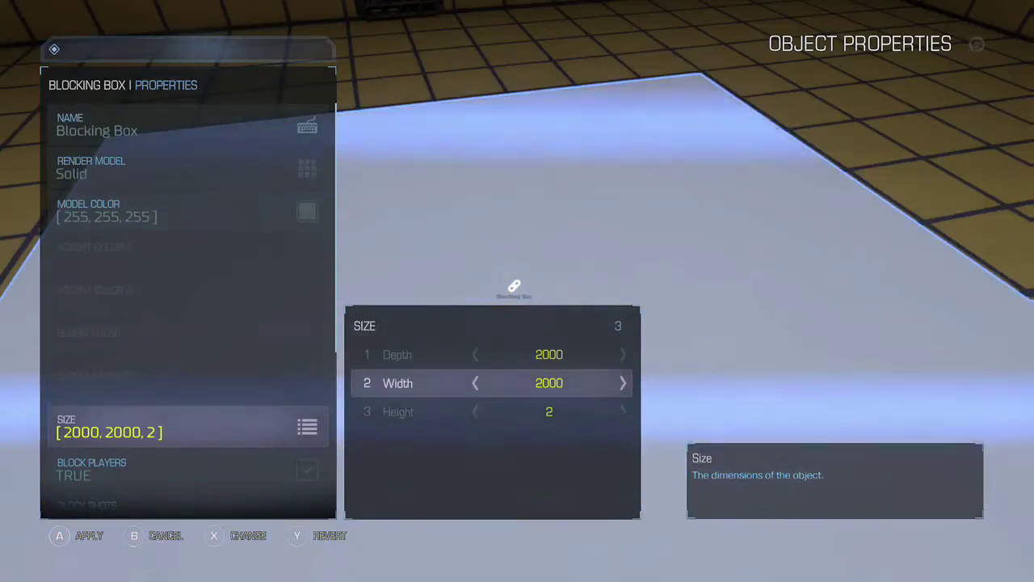
Disable Block Players for the Blocking Box and close its properties with the changes applied.
key(Escape)
key(Down)
key(Down)
key(Down)
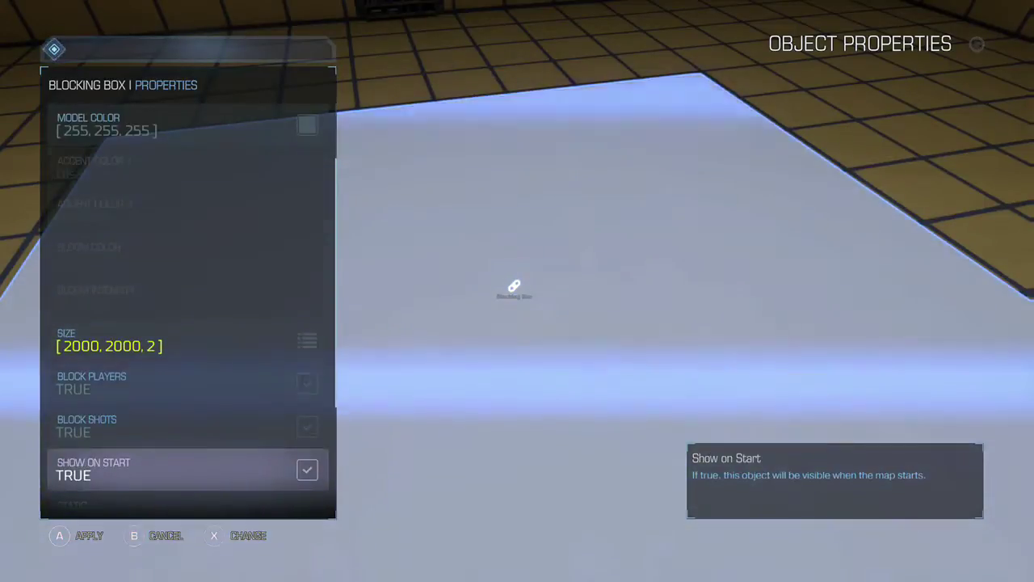
key(Up)
key(Up)
key(Return)
key(Down)
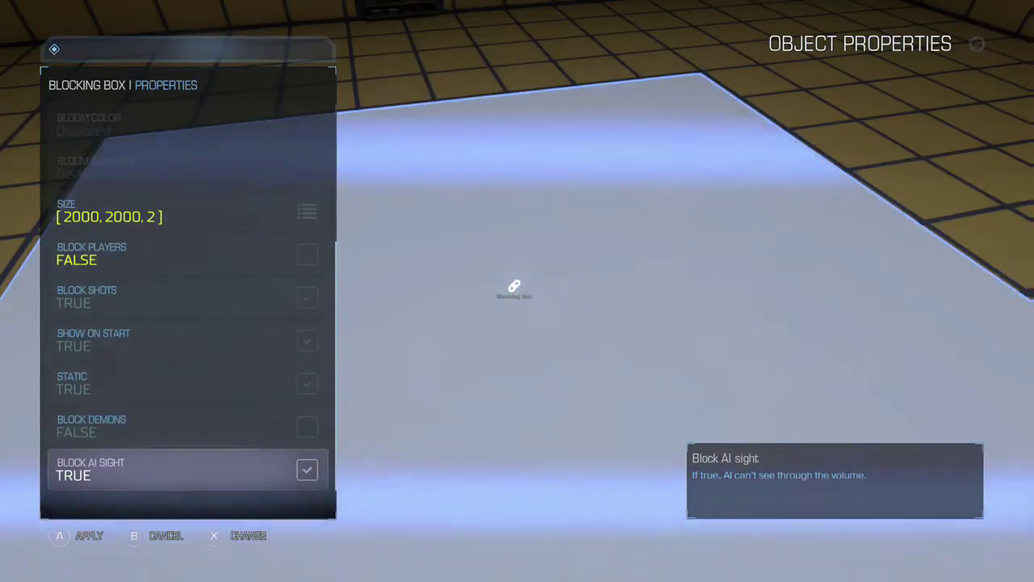
key(Escape)
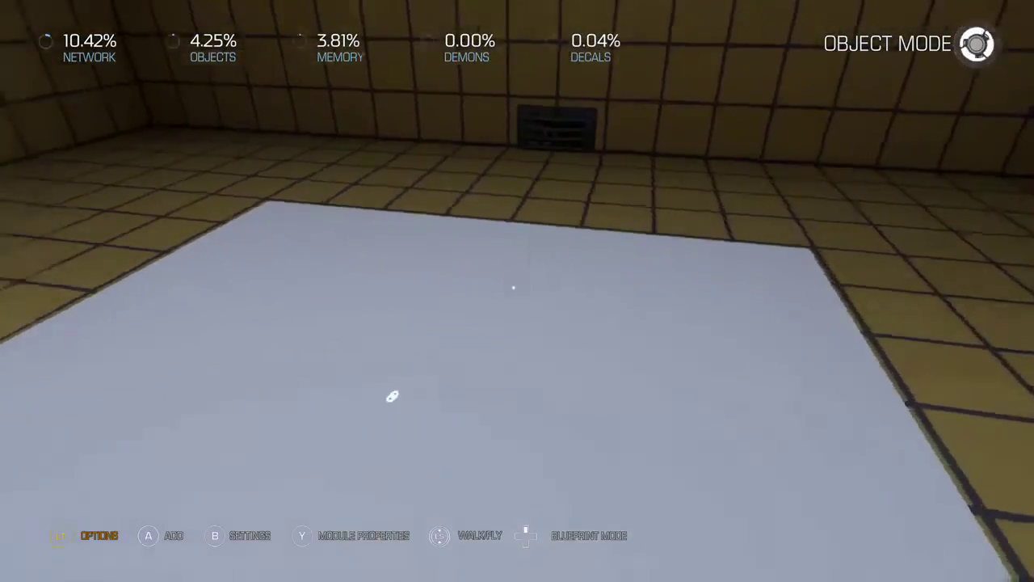
Grab the flat Blocking Box and reposition it on the room's tiled floor.
mouse_move(513, 287)
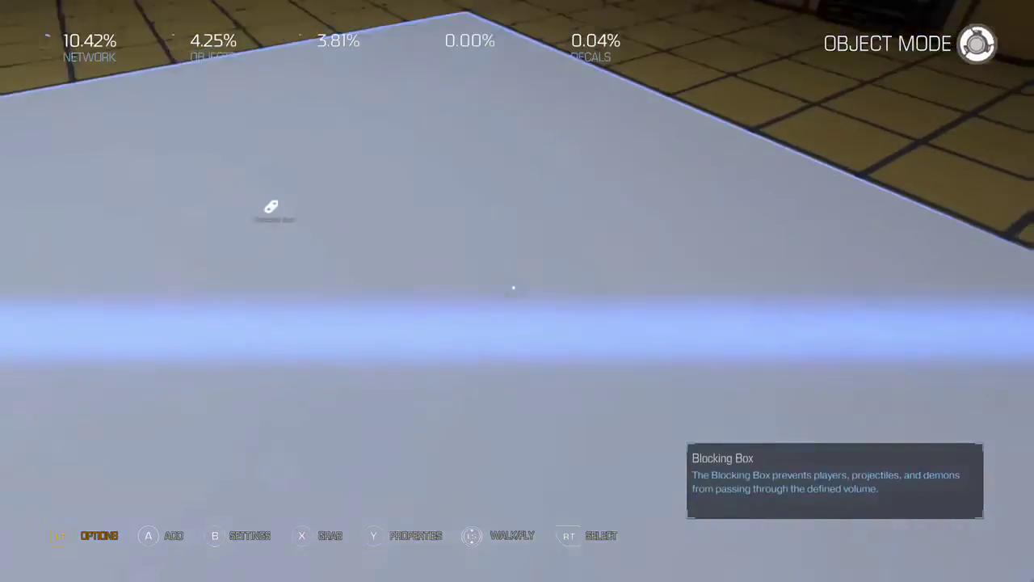
key(x)
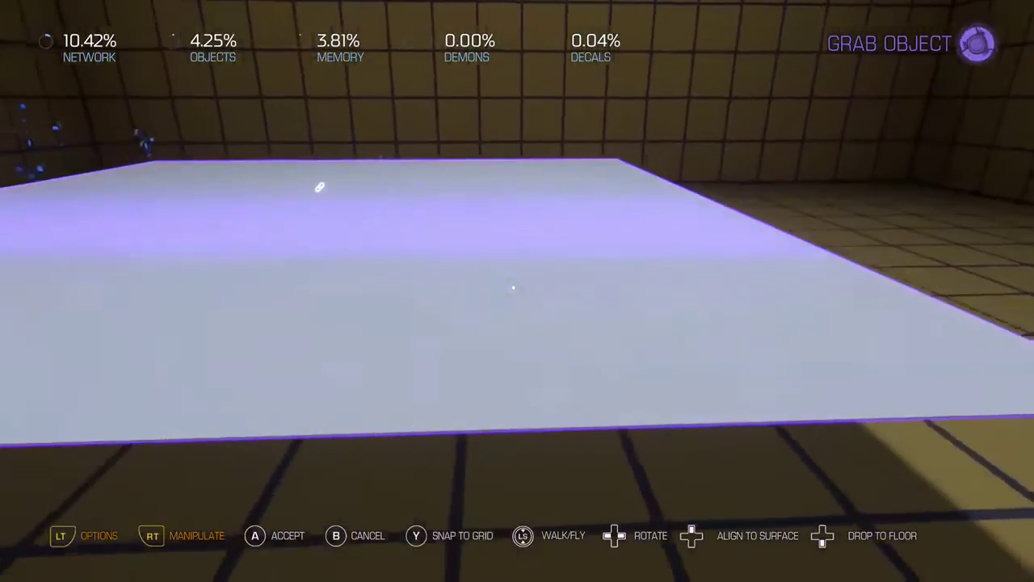
key(a)
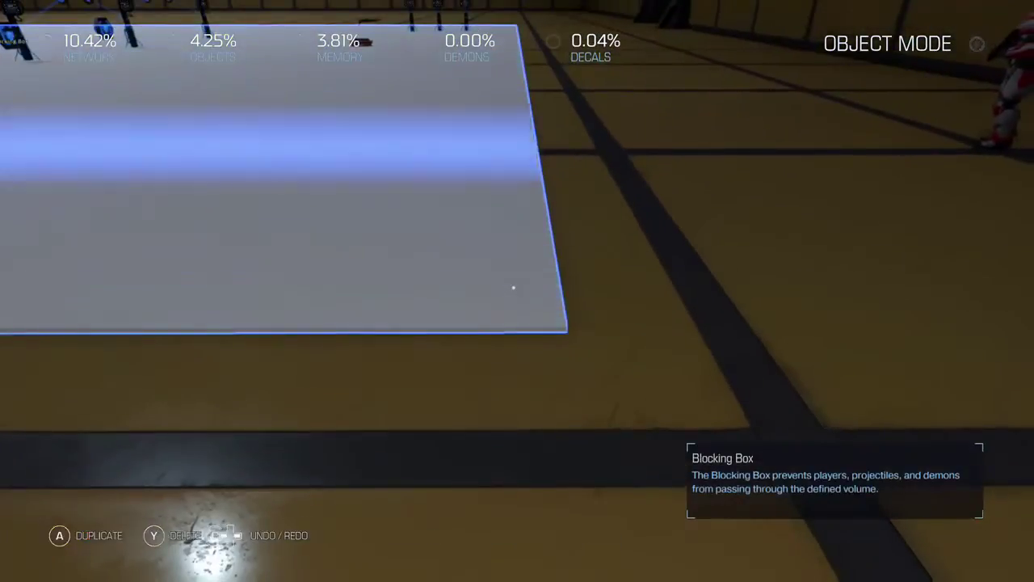
Duplicate the flat Blocking Box and place the copy beside the original, aligning their adjoining corners and edges.
click(513, 288)
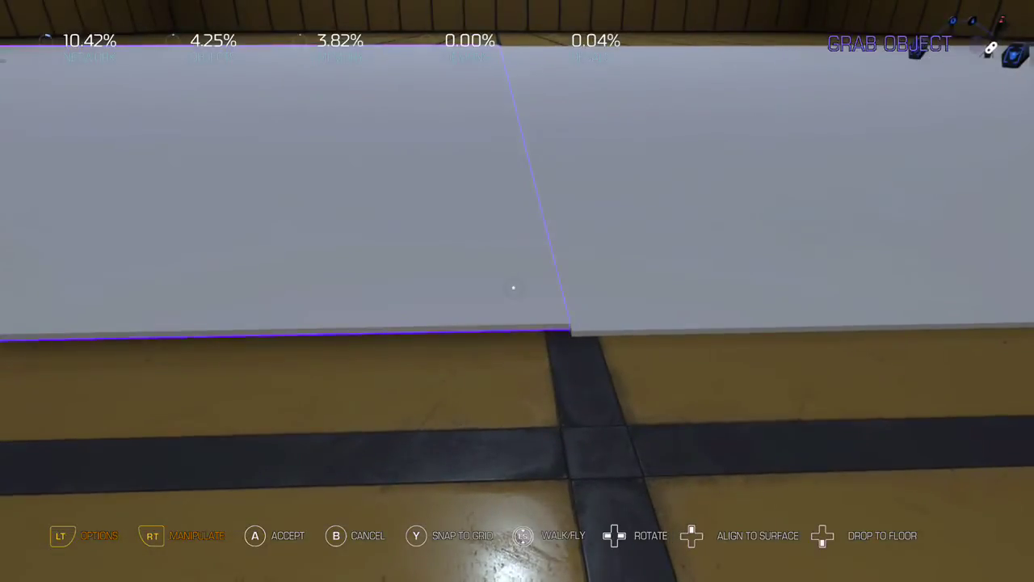
click(513, 288)
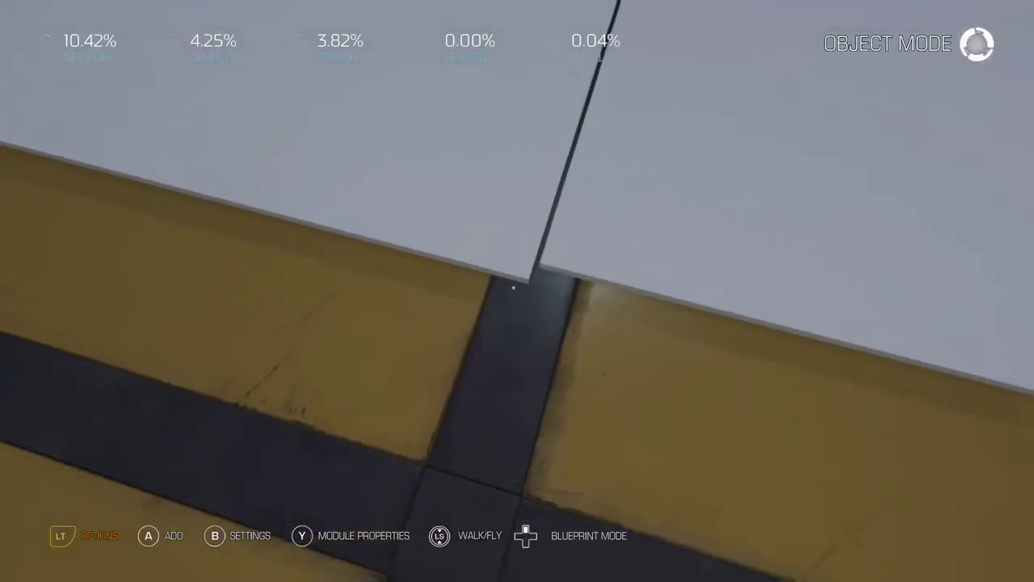
click(513, 288)
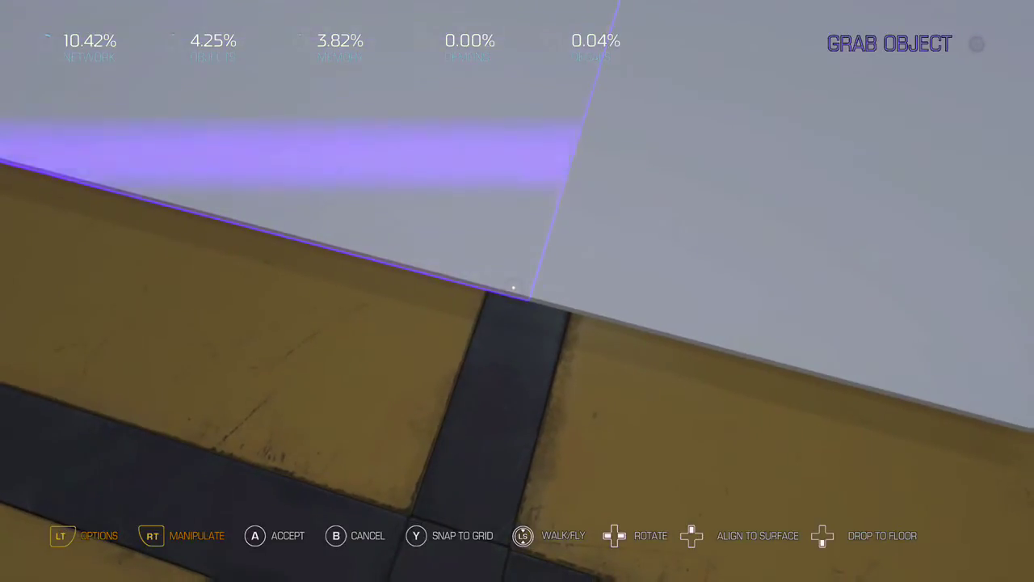
click(513, 288)
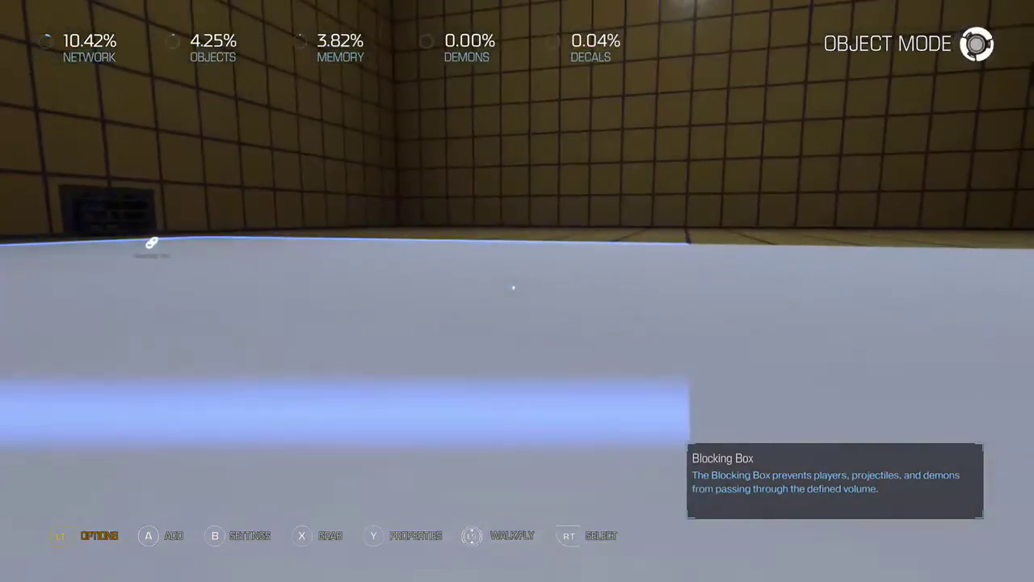
key(b)
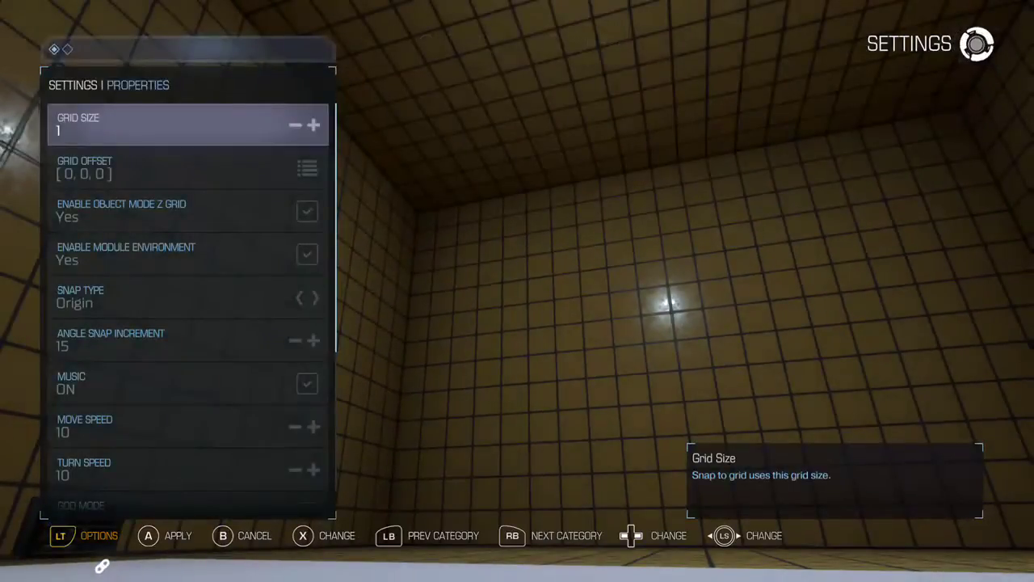
key(b)
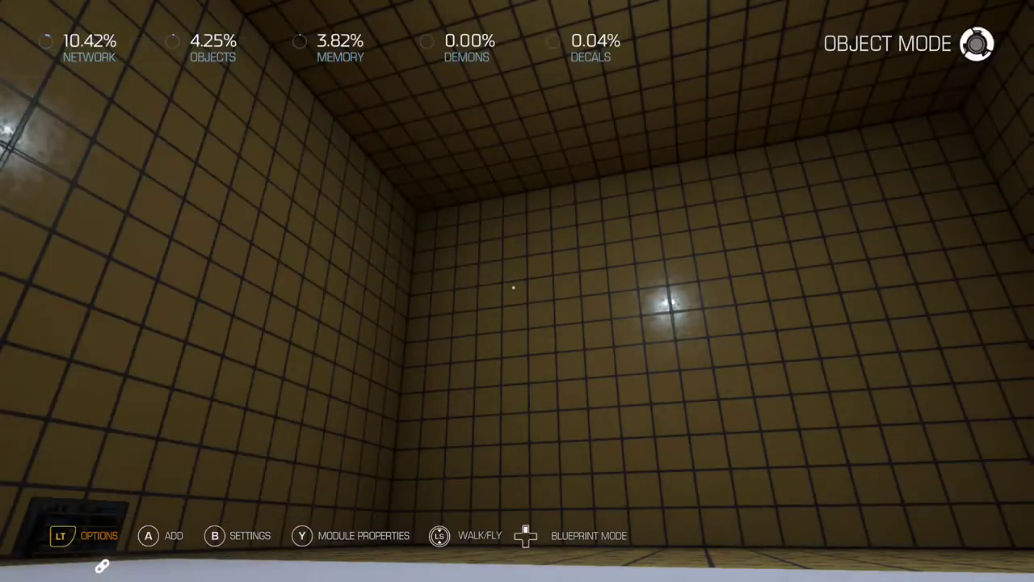
key(b)
key(b)
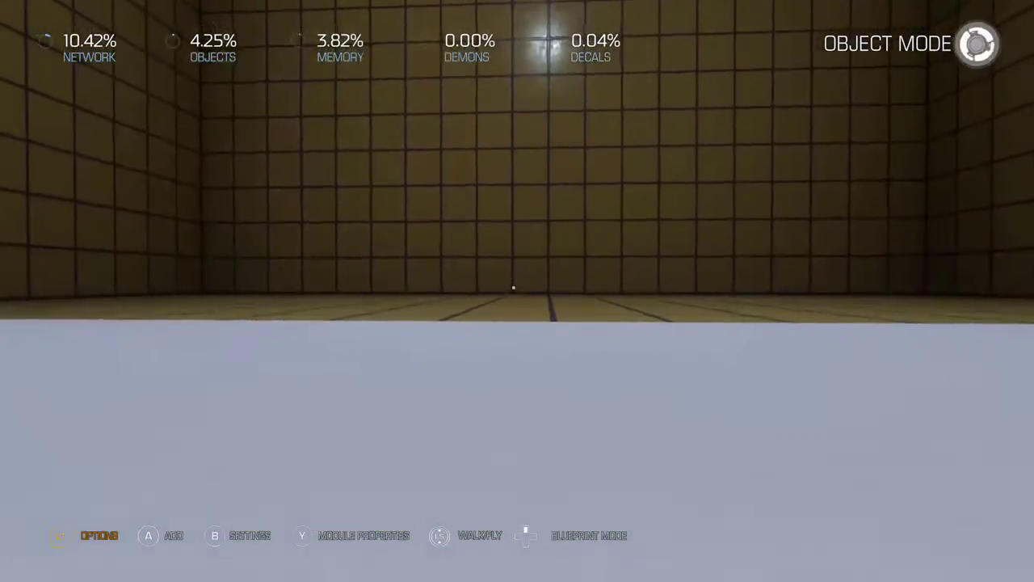
Regrab the two adjacent Blocking Boxes in turn and fine-tune their positions along the shared seam.
mouse_move(513, 287)
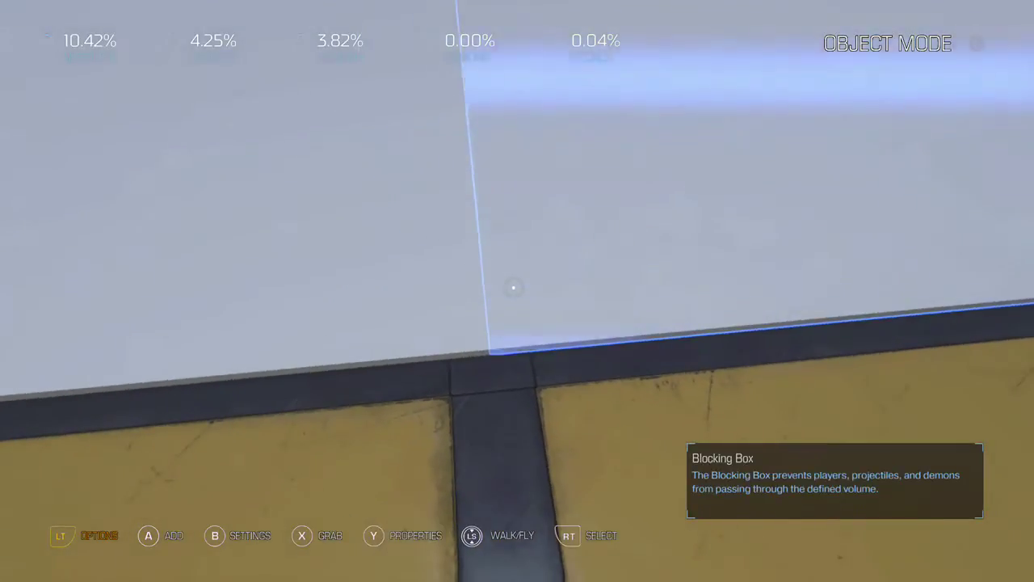
click(513, 287)
mouse_move(513, 288)
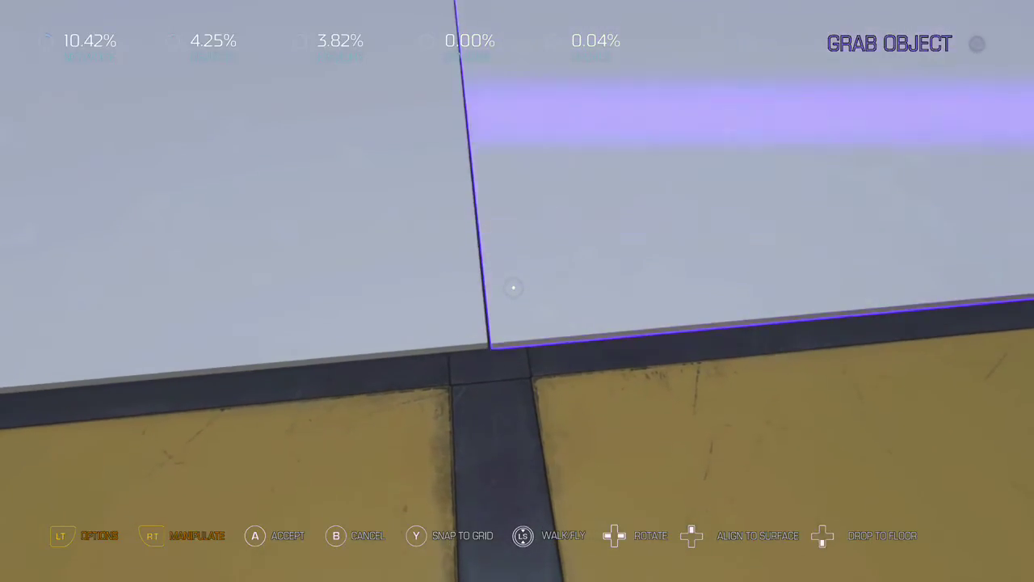
click(513, 288)
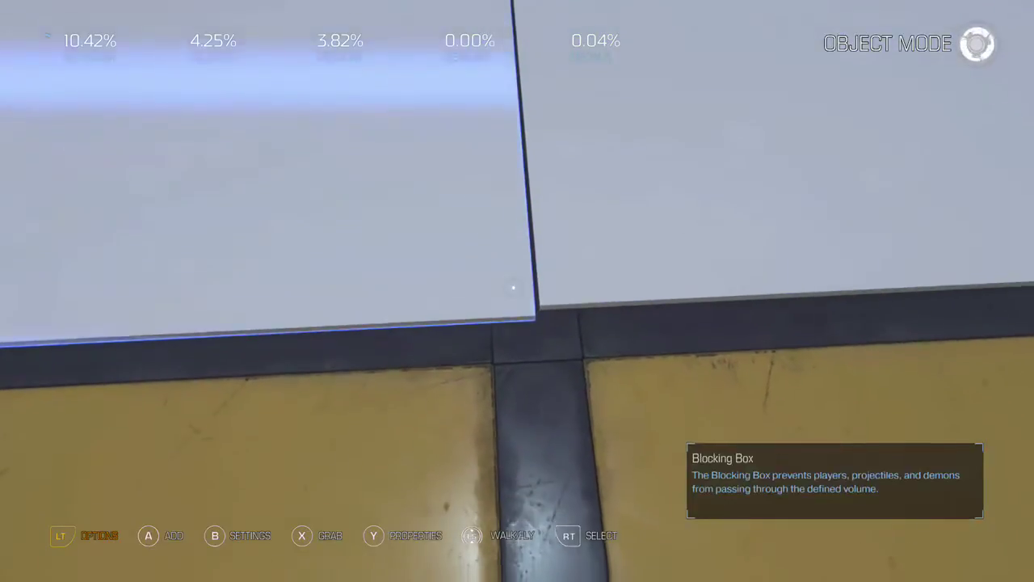
click(513, 287)
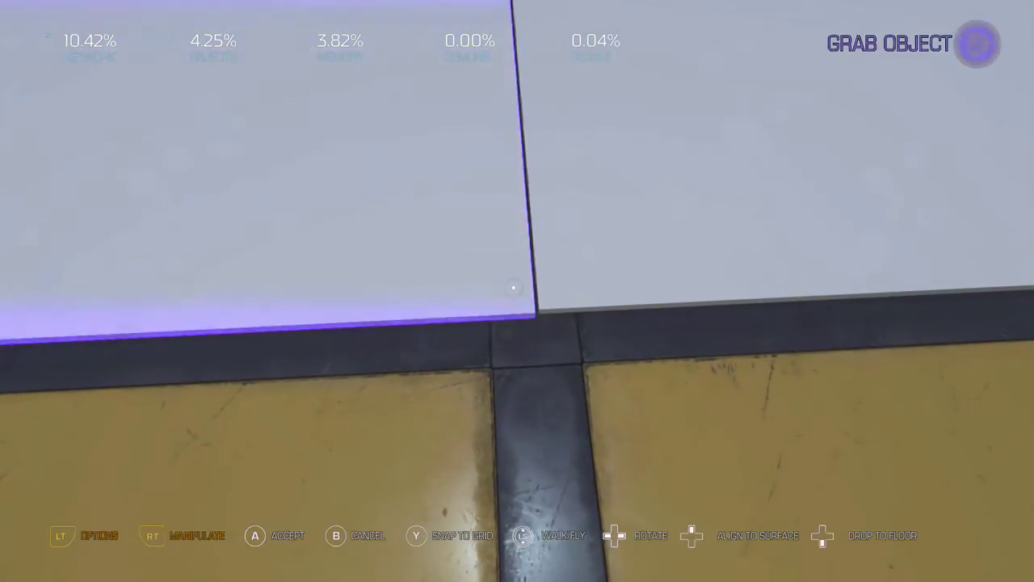
click(513, 288)
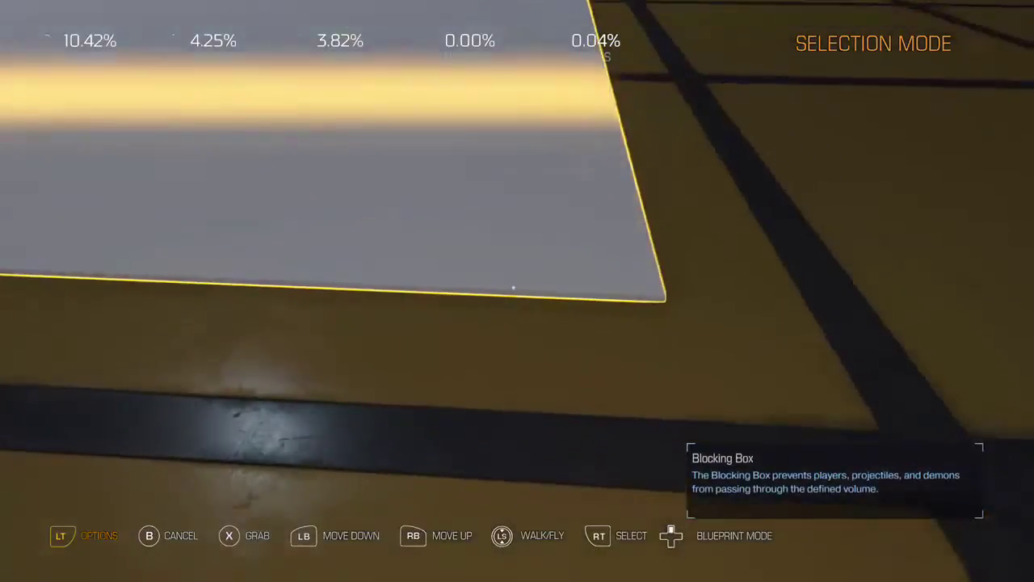
Duplicate the selected pair of Blocking Boxes and place the copies flush against the existing panels to extend the floor.
key(x)
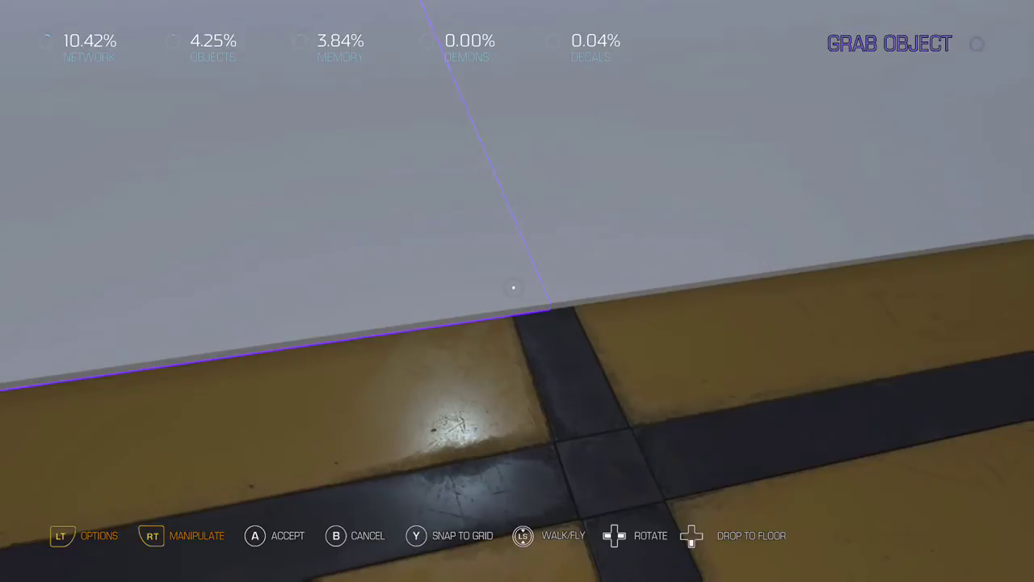
click(513, 287)
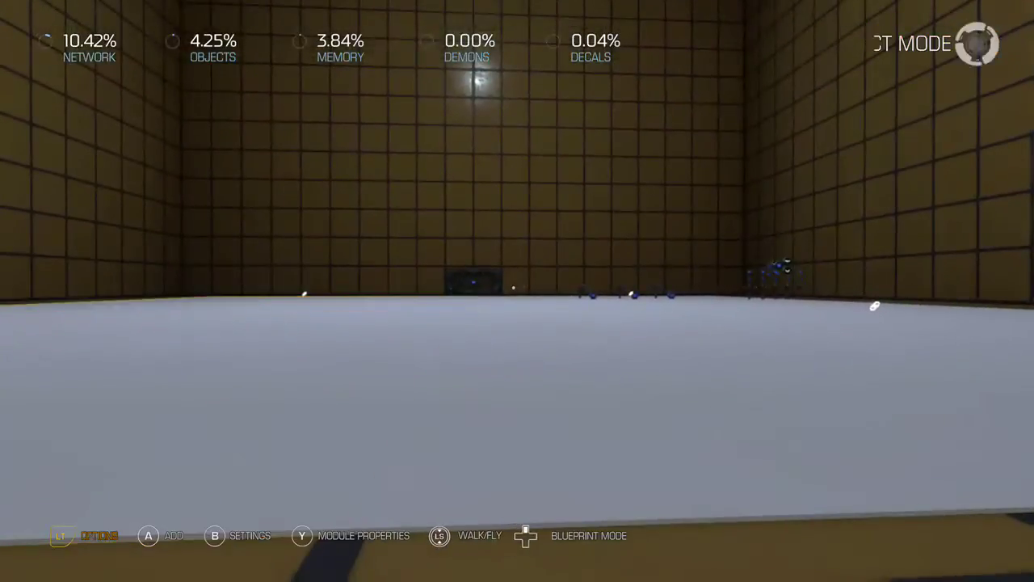